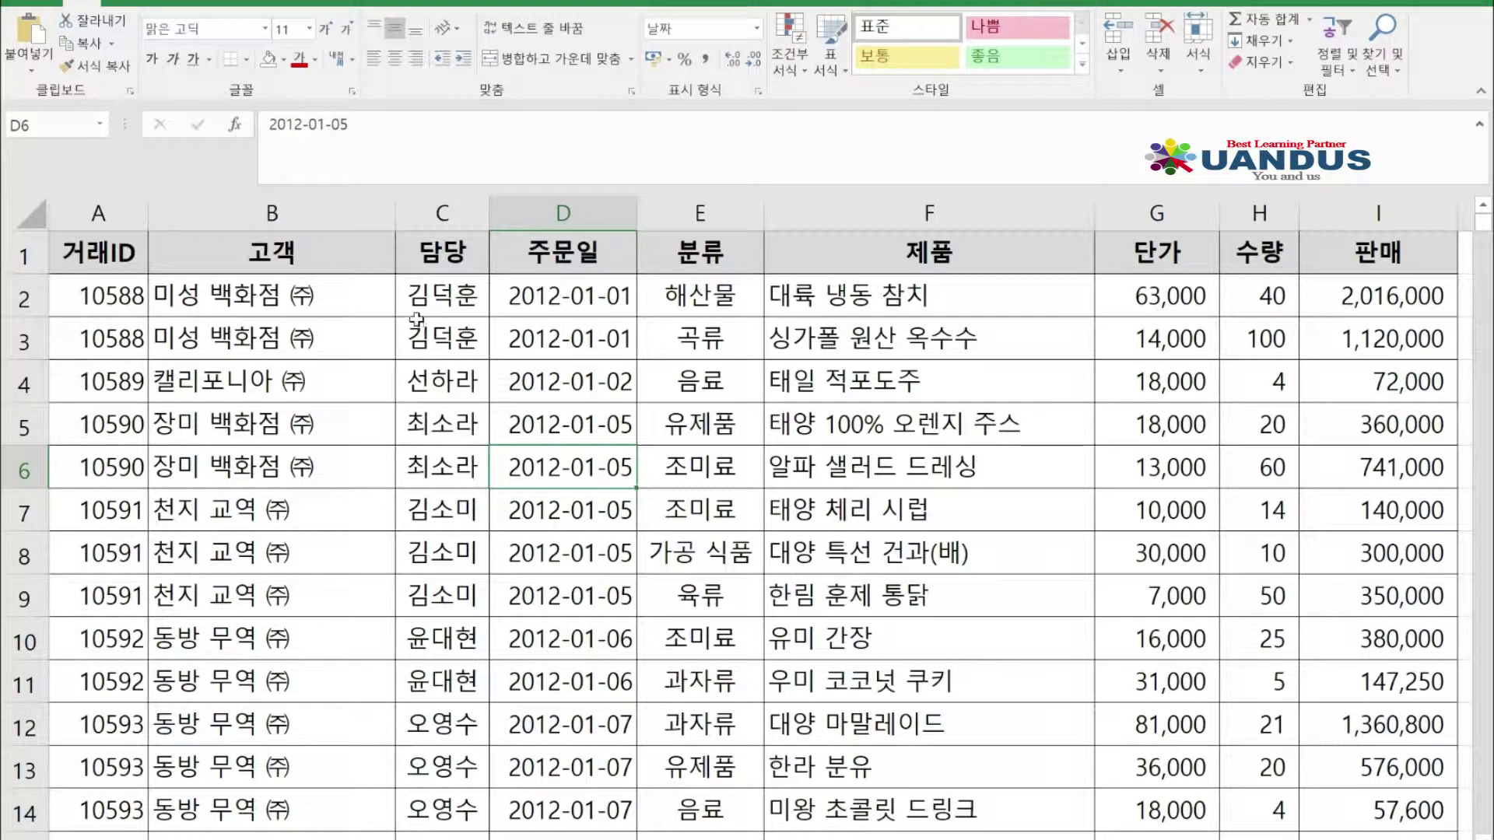
Examine the sales data's column headings from 거래ID through 제품
{"action": "left_click_drag", "start_coordinate": [361, 307], "coordinate": [695, 384]}
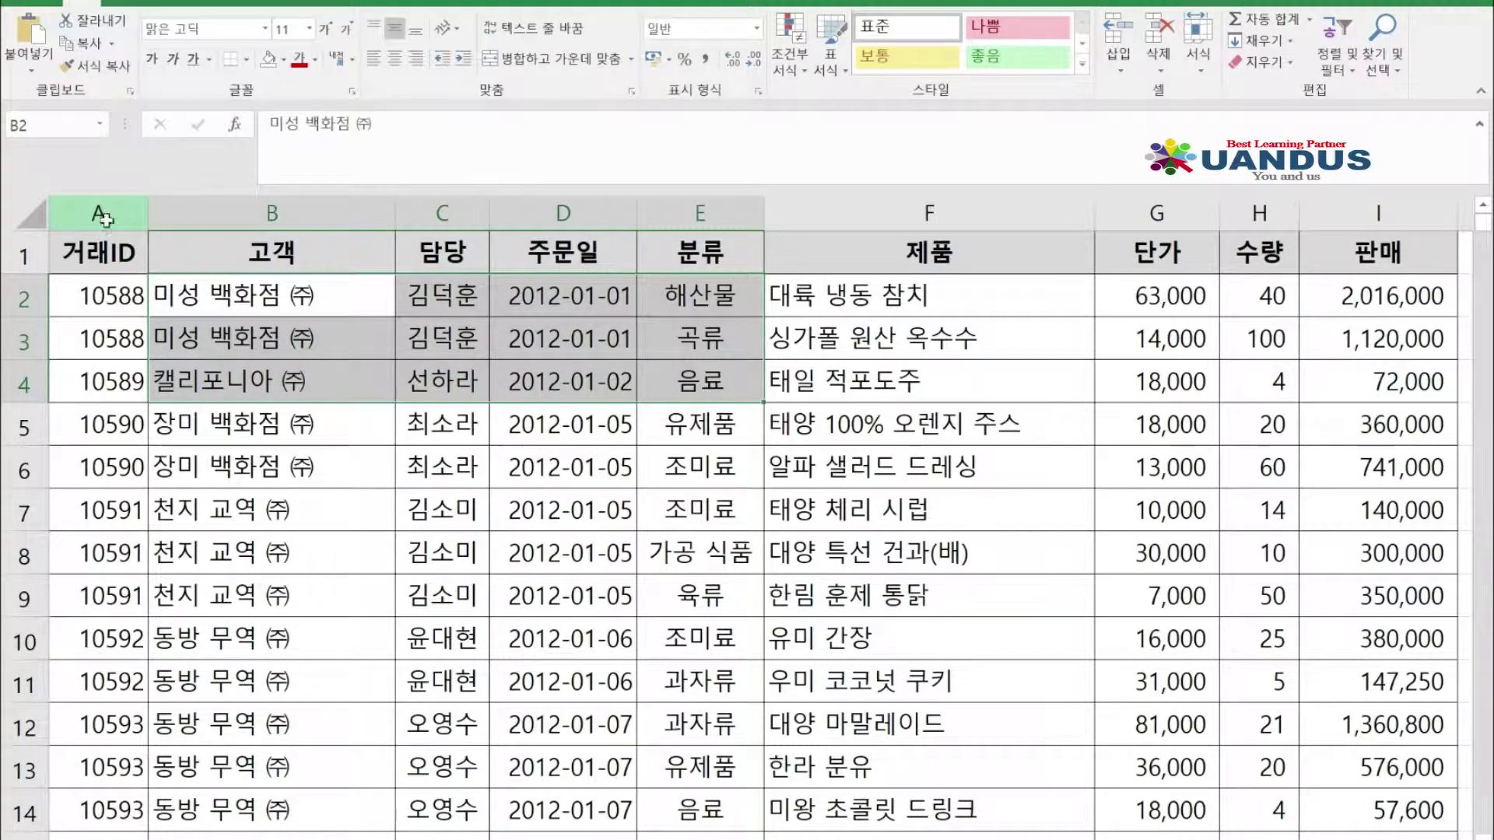
{"action": "left_click", "coordinate": [100, 214]}
{"action": "left_click", "coordinate": [272, 218]}
{"action": "left_click", "coordinate": [444, 218]}
{"action": "left_click", "coordinate": [567, 218]}
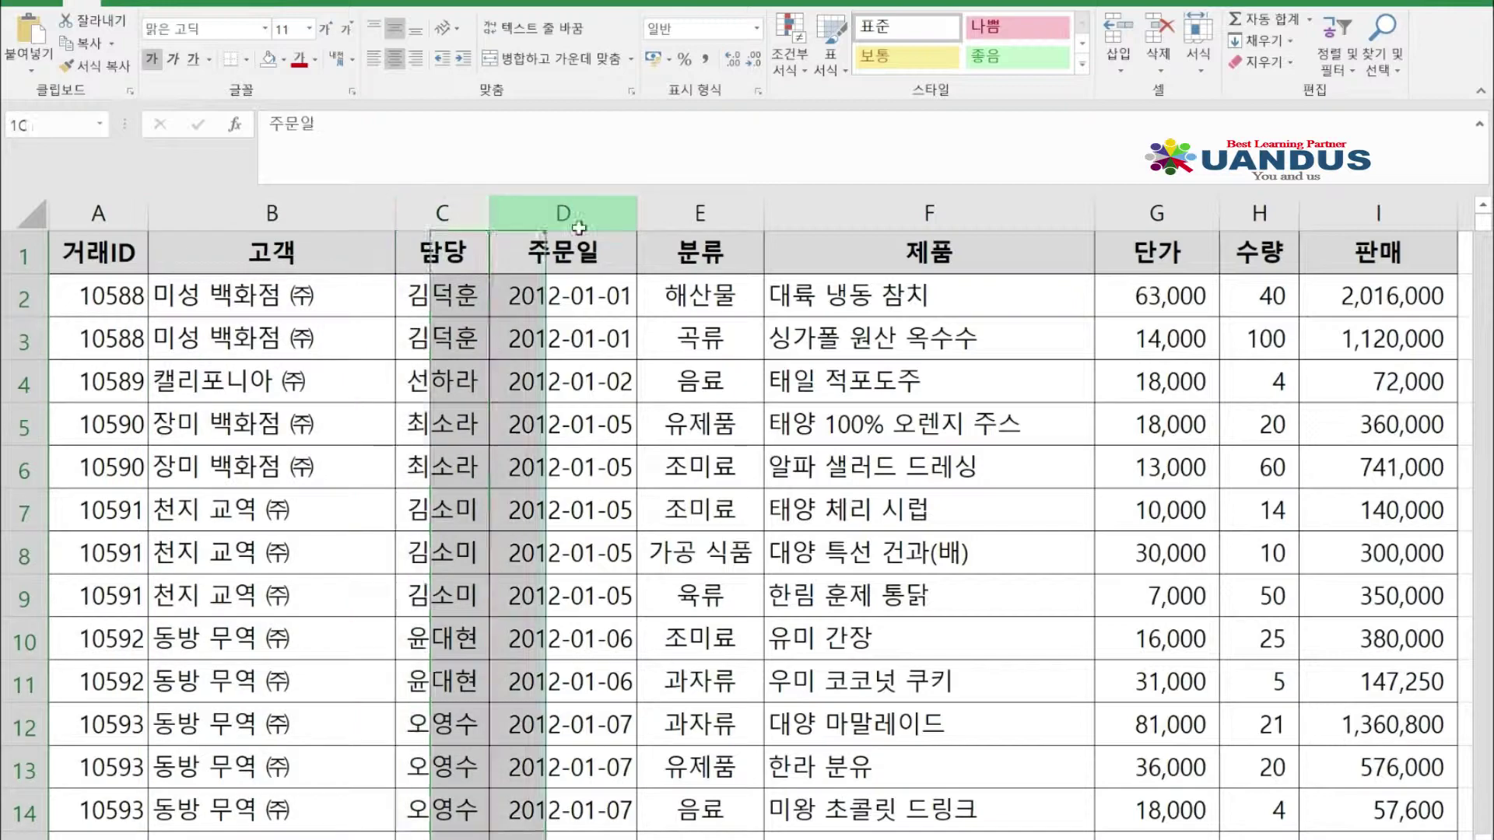
{"action": "left_click", "coordinate": [712, 226]}
{"action": "left_click", "coordinate": [933, 242]}
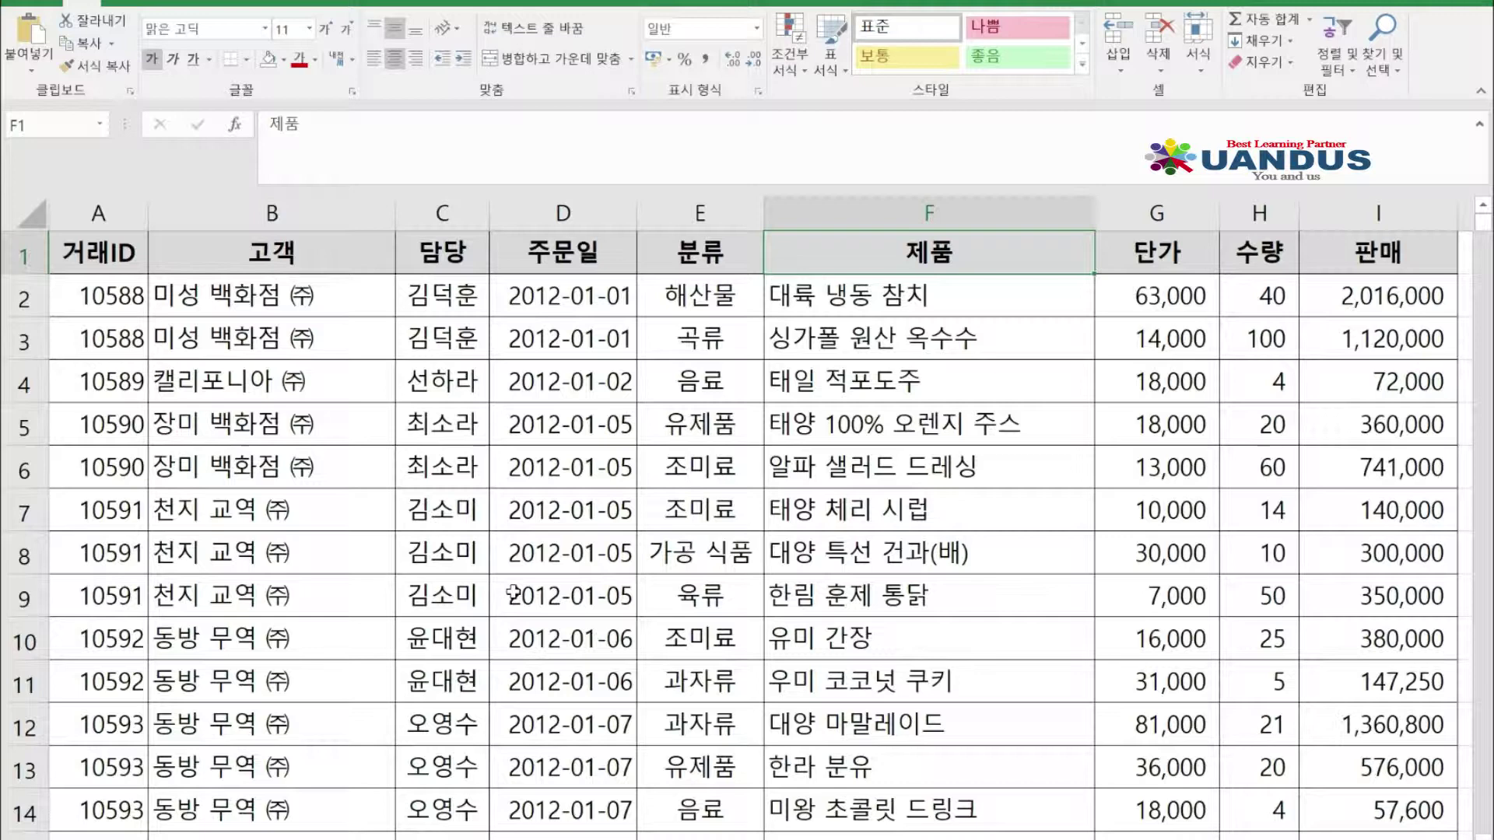
Examine the sales records in the 주문일, 고객, 담당, 분류 and 제품 columns, including rows further down the sheet
{"action": "left_click", "coordinate": [178, 839]}
{"action": "left_click", "coordinate": [545, 593]}
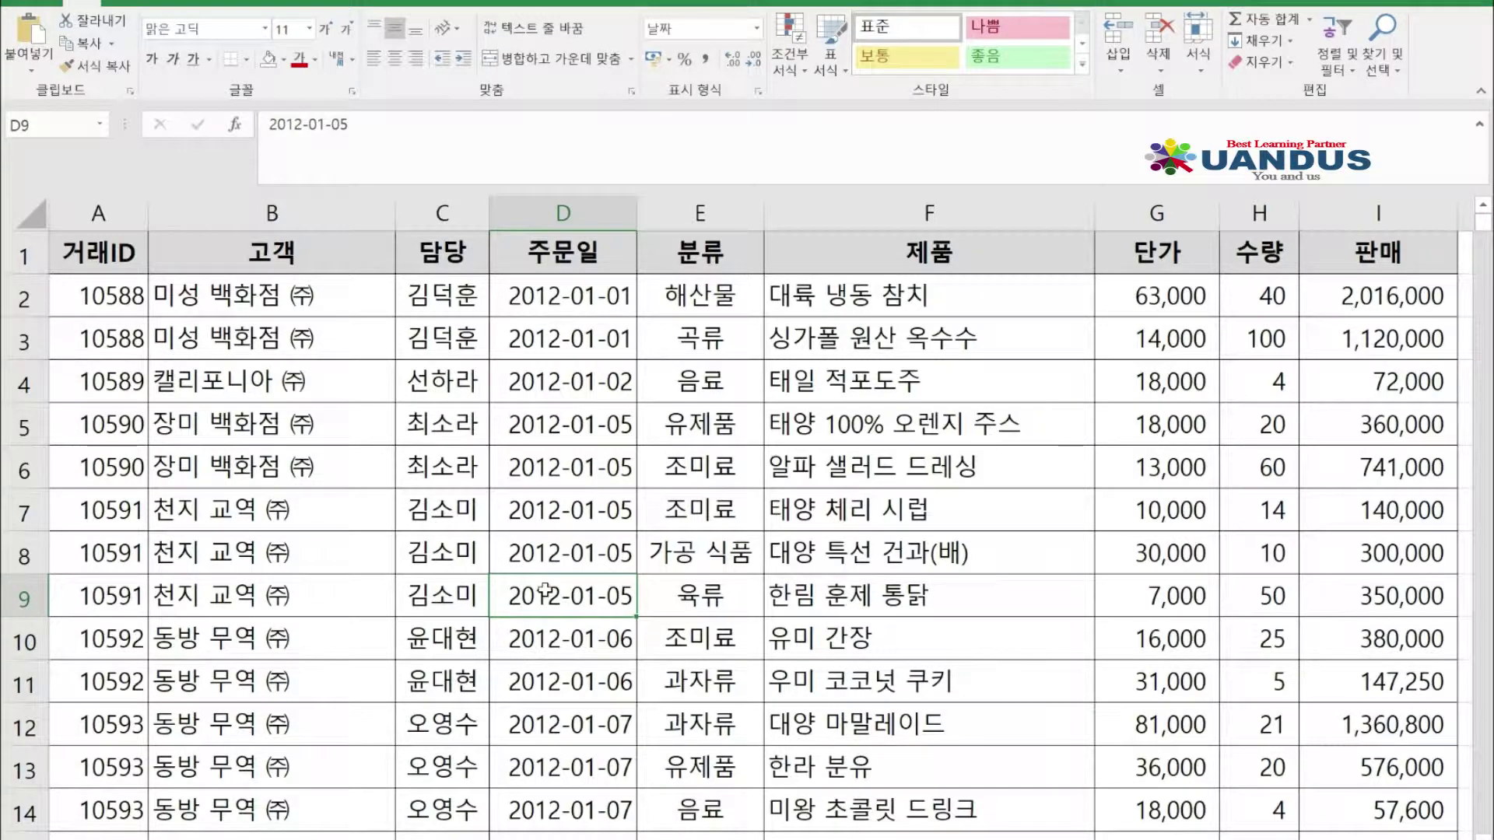
{"action": "left_click", "coordinate": [542, 534]}
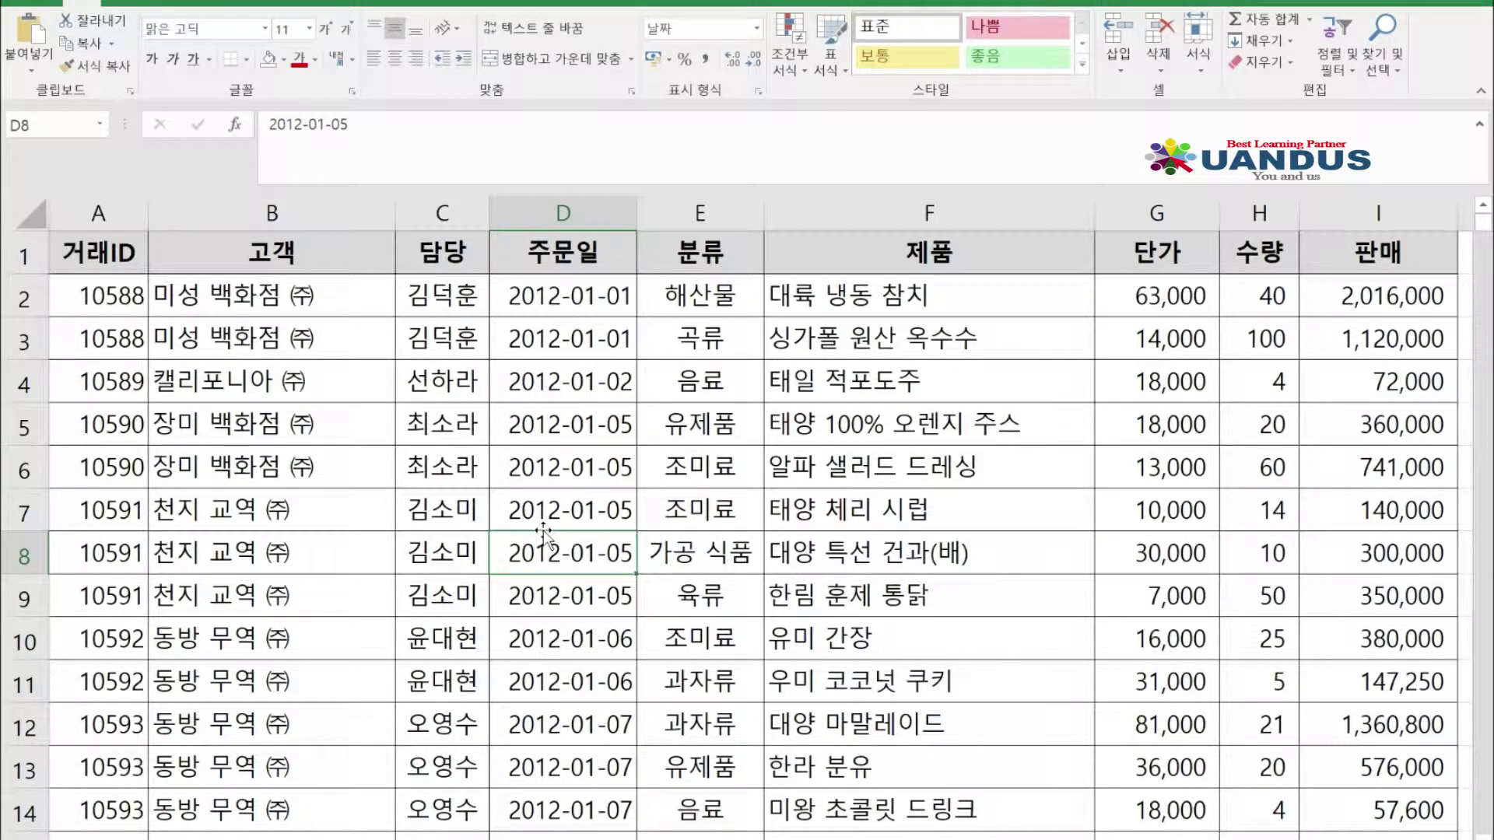
{"action": "left_click", "coordinate": [330, 432]}
{"action": "left_click", "coordinate": [341, 468]}
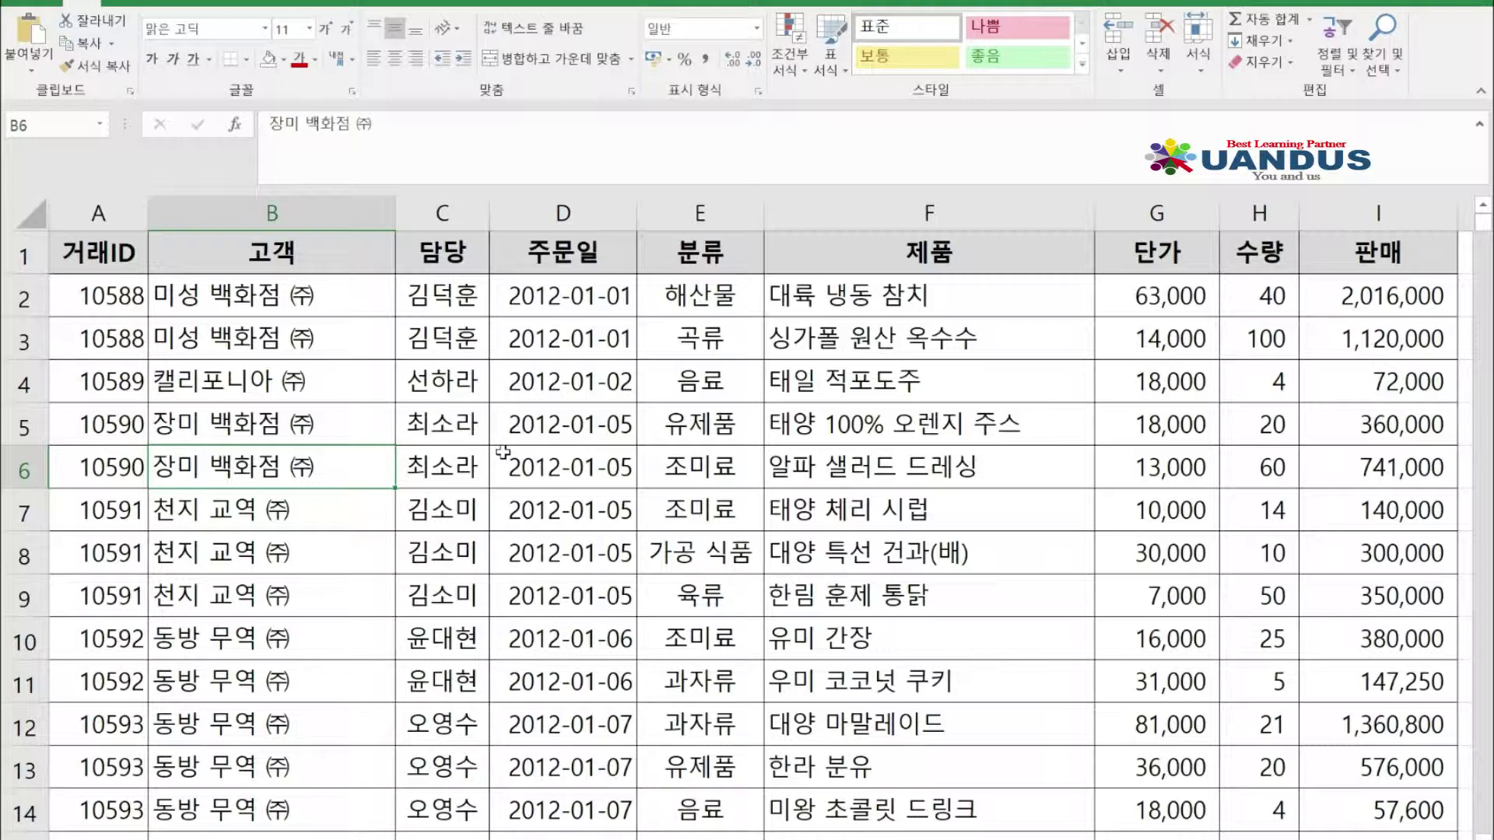
{"action": "left_click", "coordinate": [336, 296]}
{"action": "left_click_drag", "start_coordinate": [328, 330], "coordinate": [325, 341]}
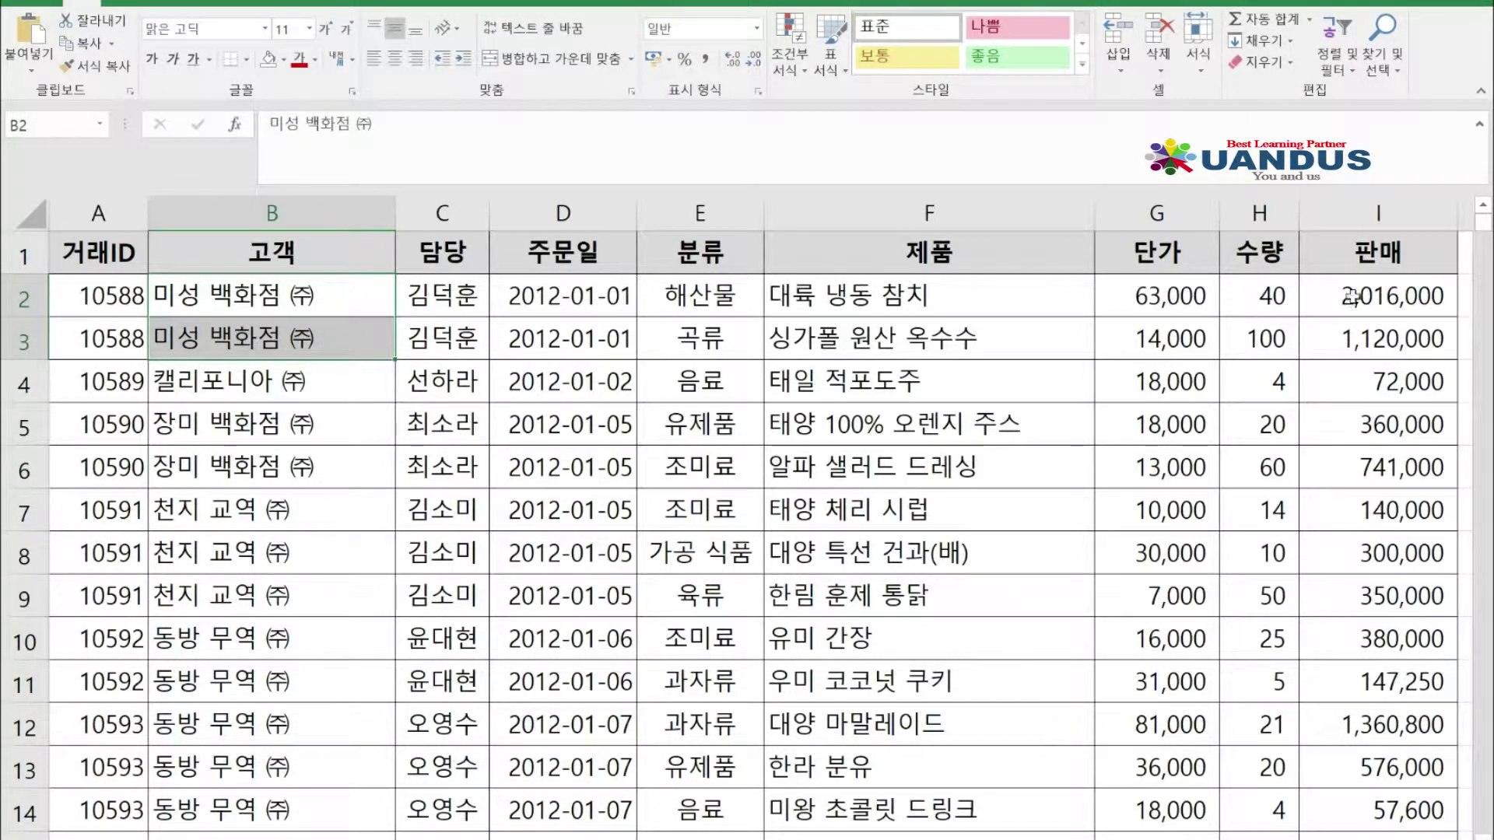
{"action": "left_click_drag", "start_coordinate": [456, 297], "coordinate": [467, 383]}
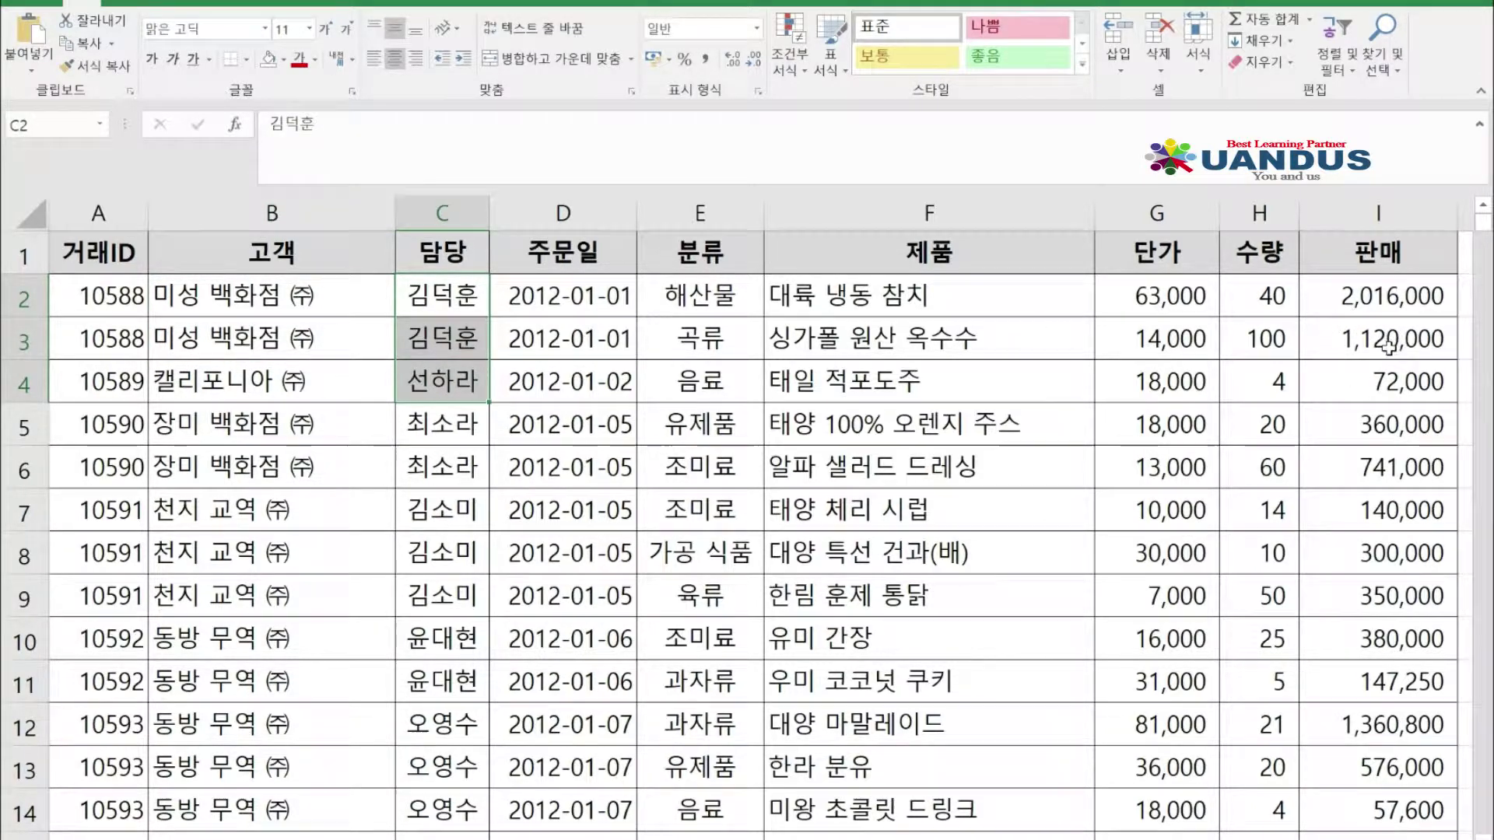
{"action": "left_click_drag", "start_coordinate": [732, 304], "coordinate": [712, 342]}
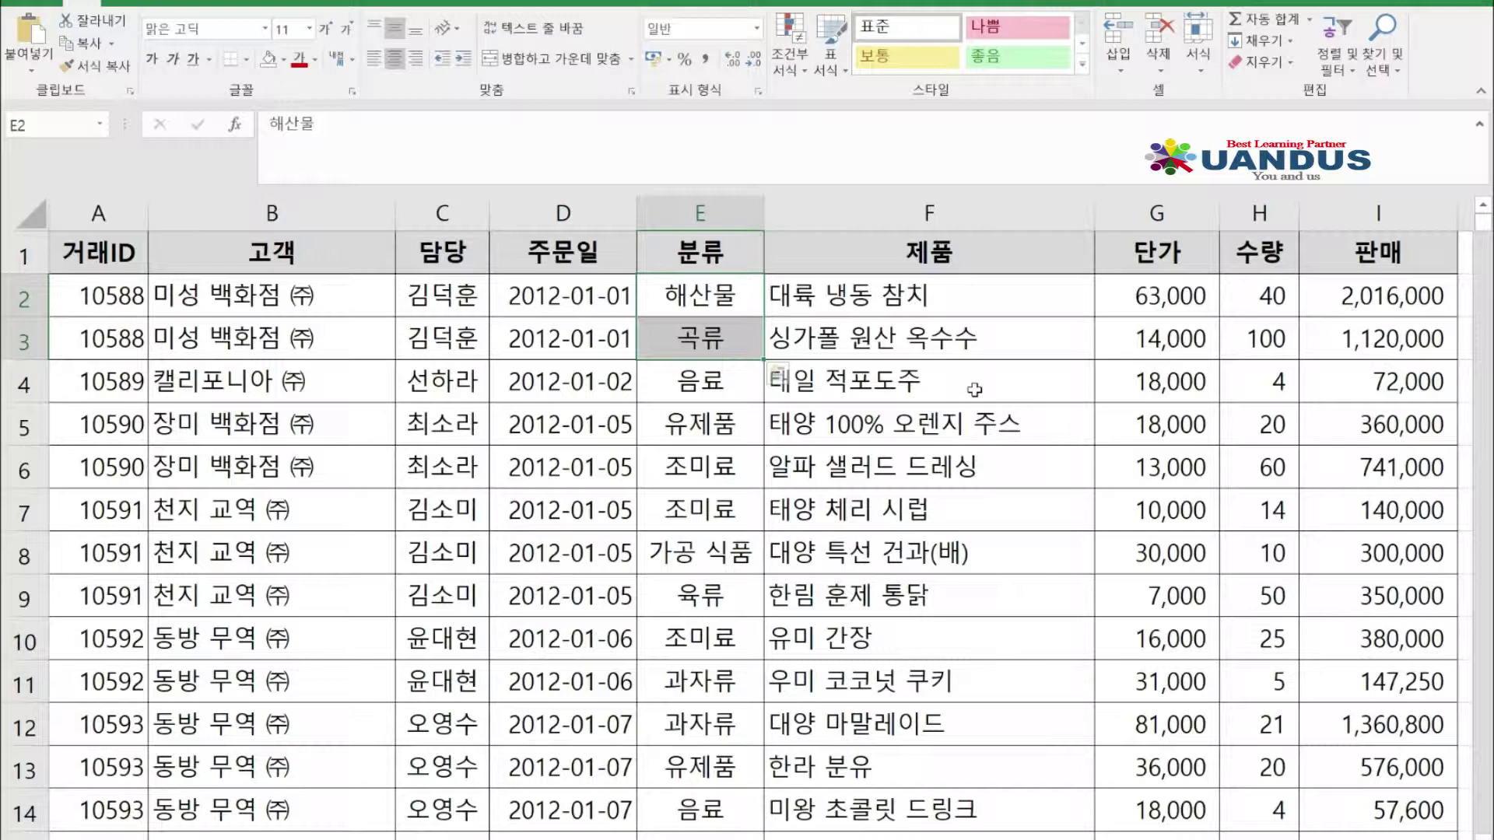
{"action": "left_click", "coordinate": [974, 389]}
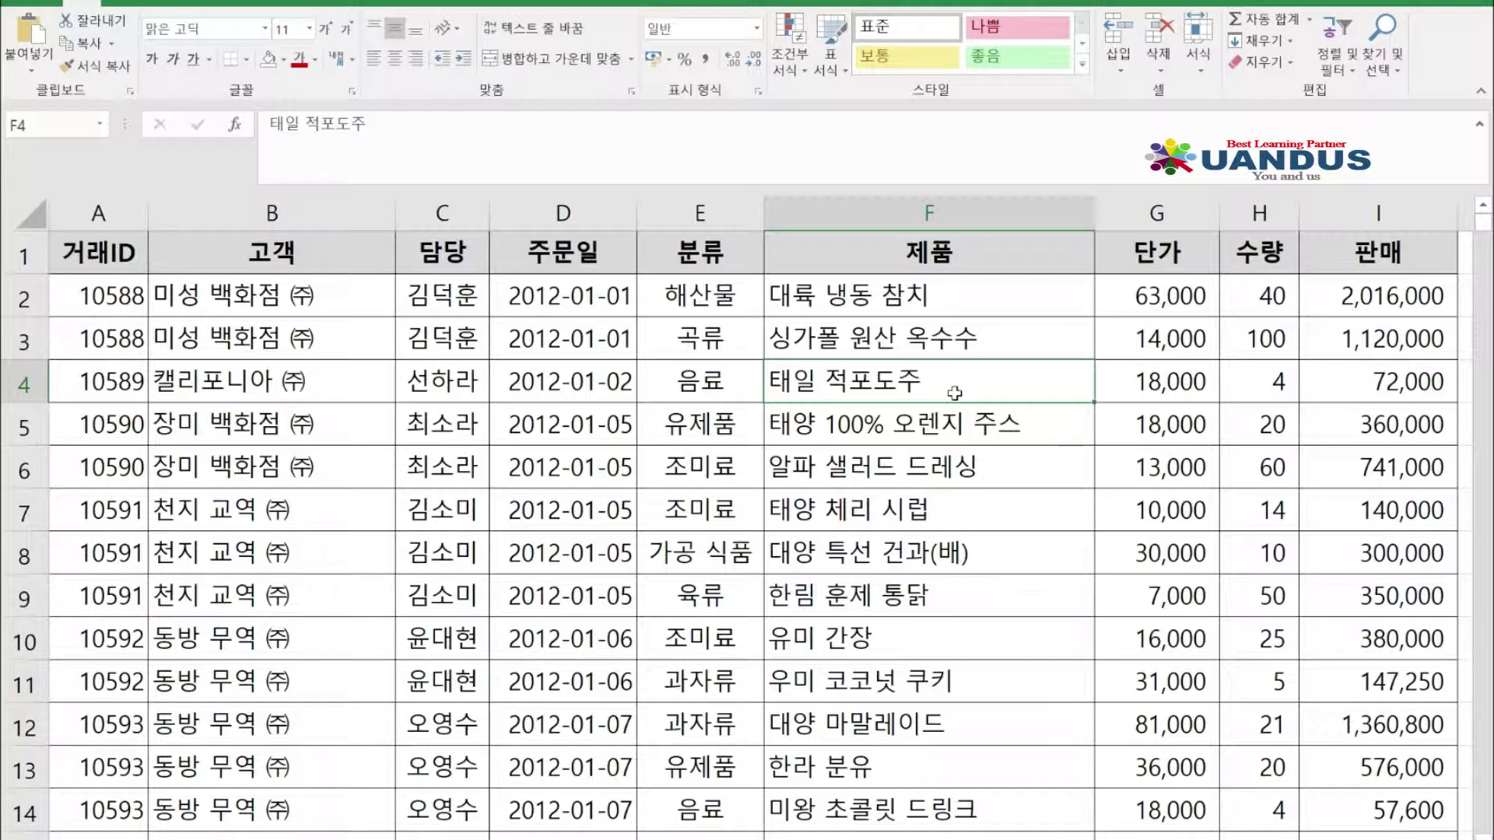
{"action": "left_click", "coordinate": [875, 479]}
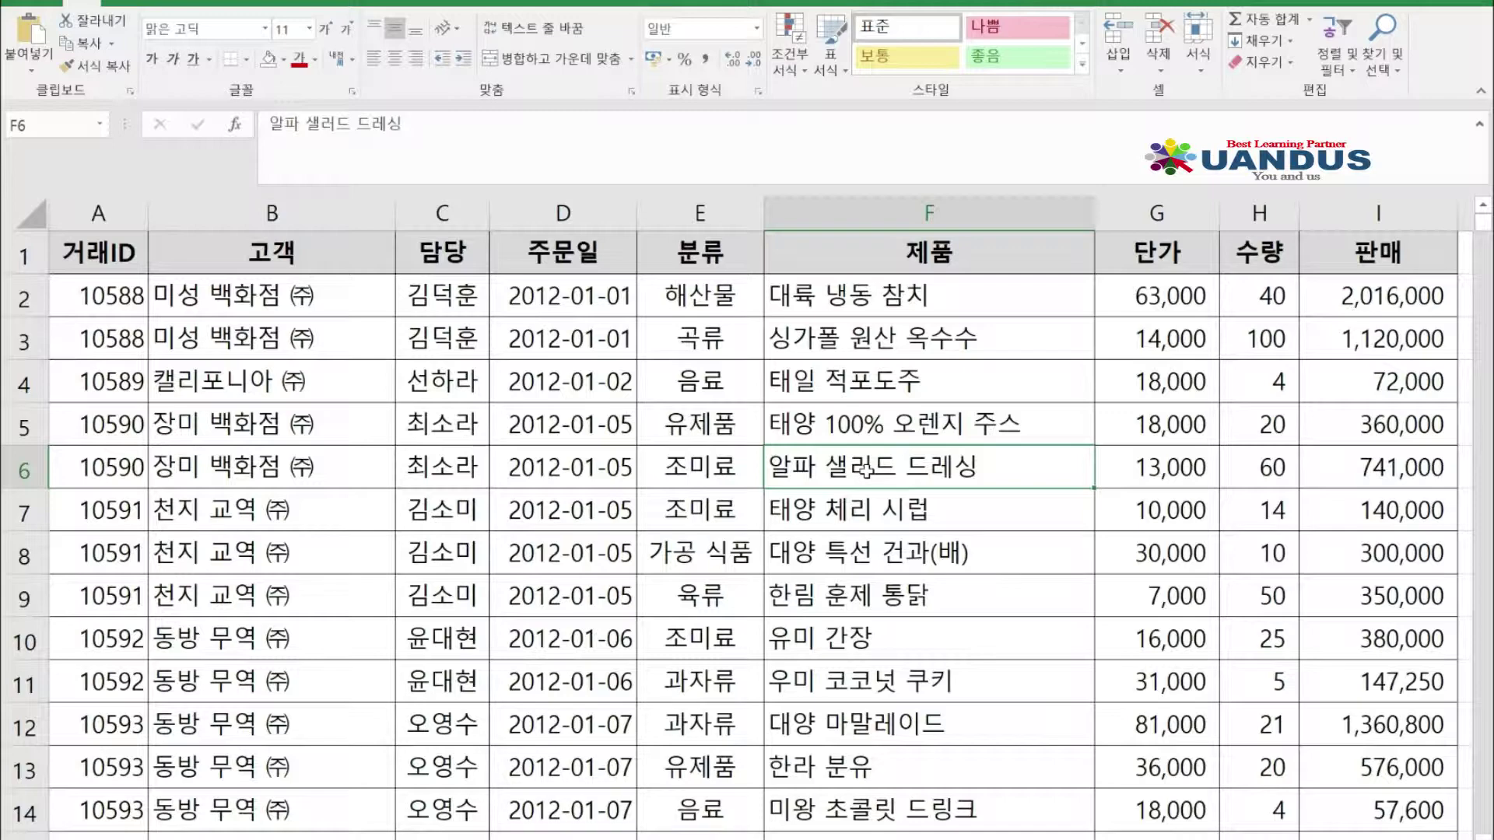
{"action": "left_click", "coordinate": [729, 472]}
{"action": "scroll", "coordinate": [729, 576], "scroll_direction": "down", "scroll_amount": 12}
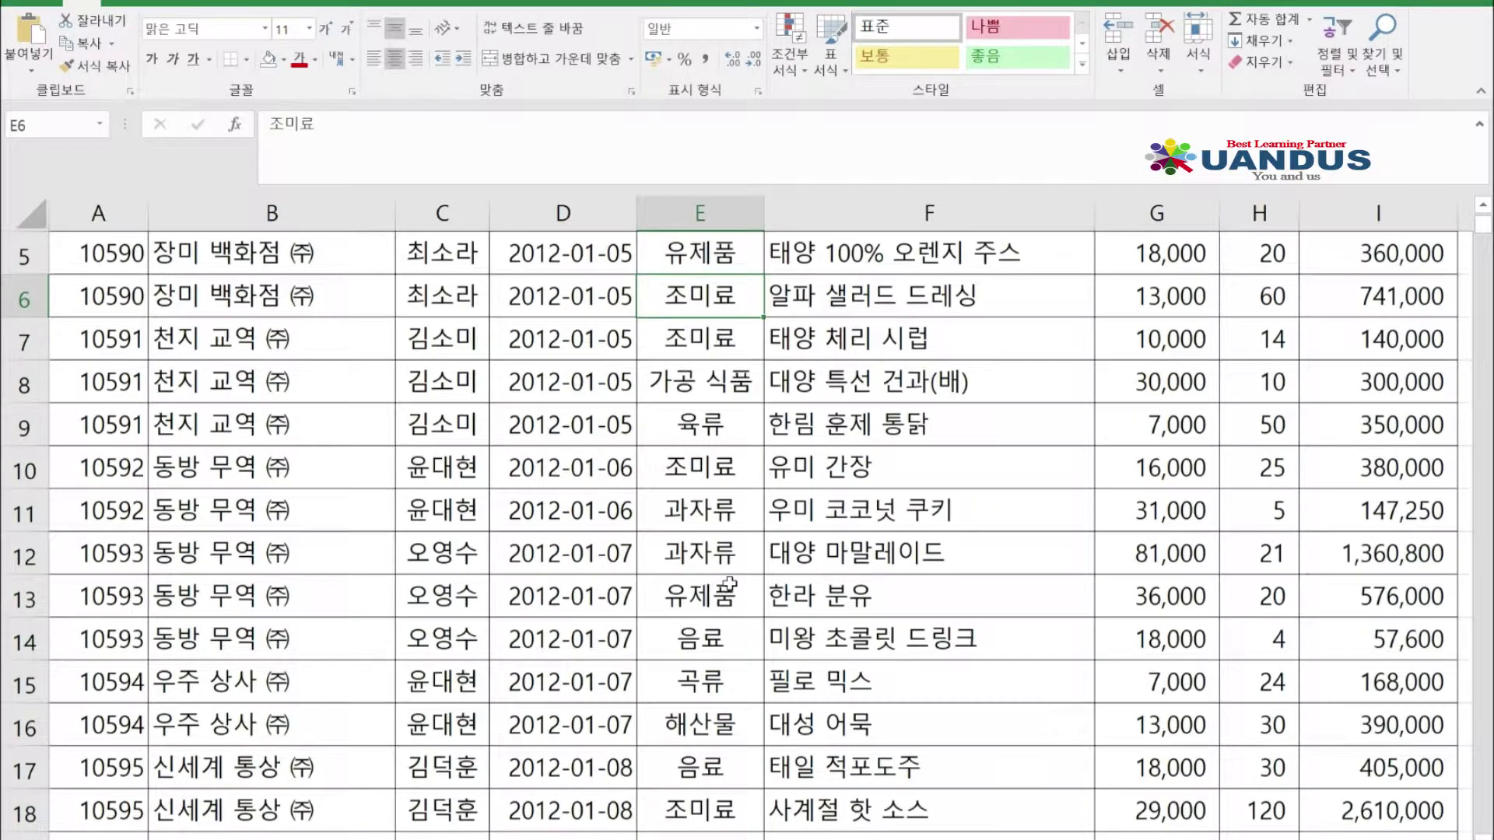
{"action": "scroll", "coordinate": [729, 584], "scroll_direction": "down", "scroll_amount": 20}
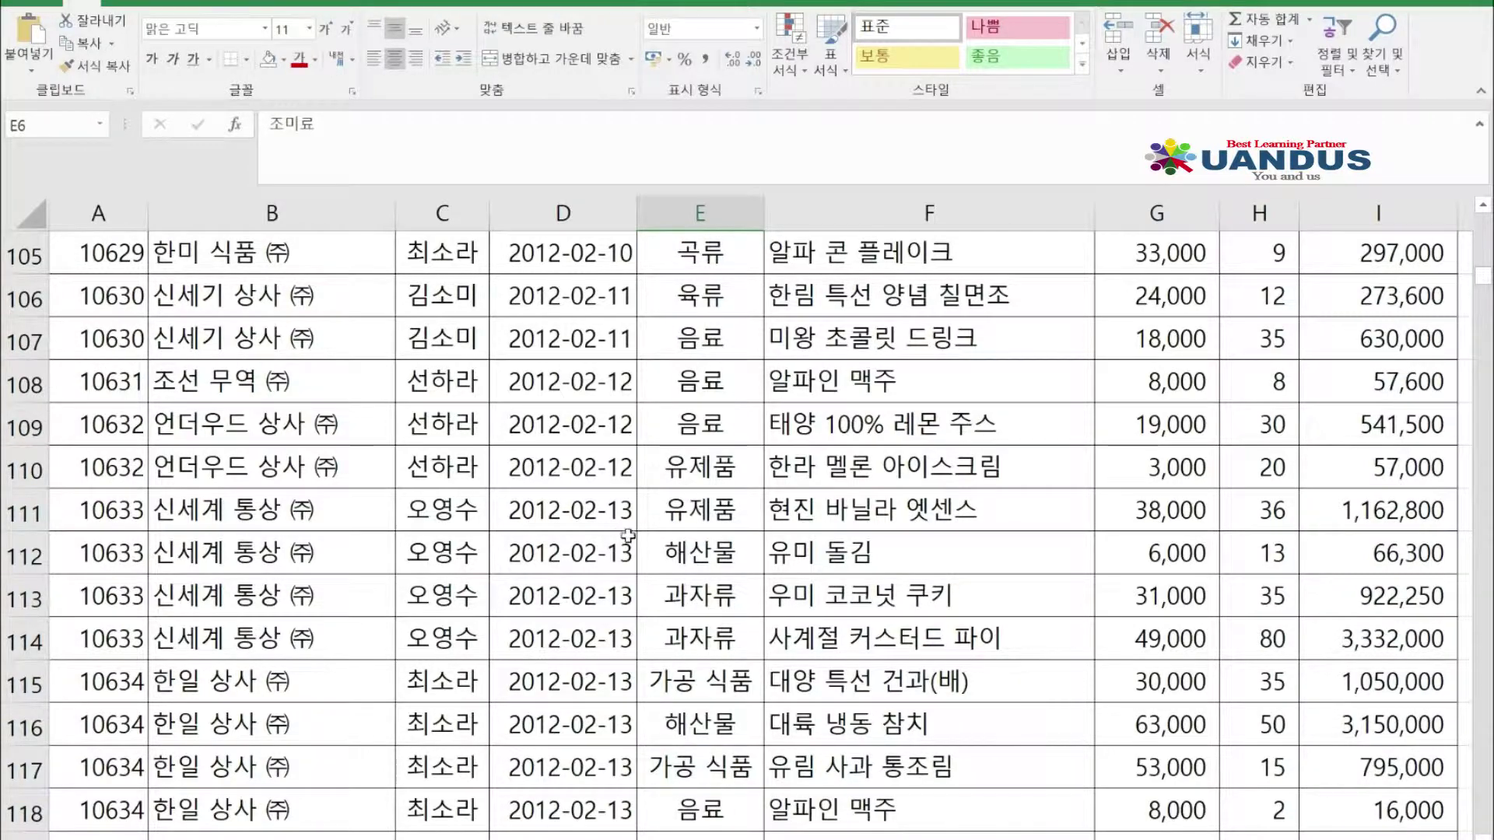
{"action": "scroll", "coordinate": [627, 536], "scroll_direction": "up", "scroll_amount": 20}
{"action": "scroll", "coordinate": [632, 537], "scroll_direction": "up", "scroll_amount": 7}
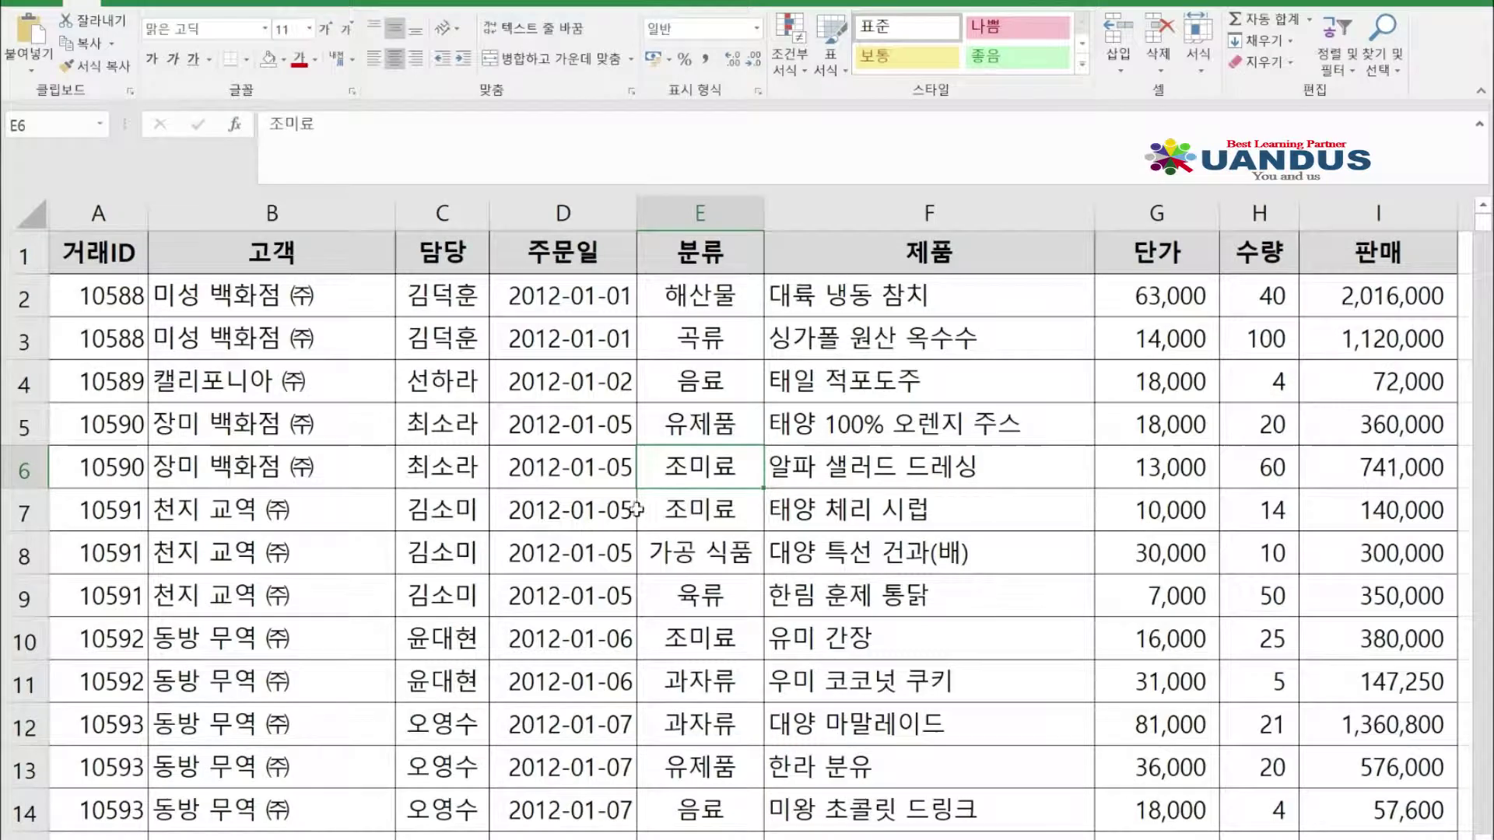
{"action": "left_click", "coordinate": [599, 465]}
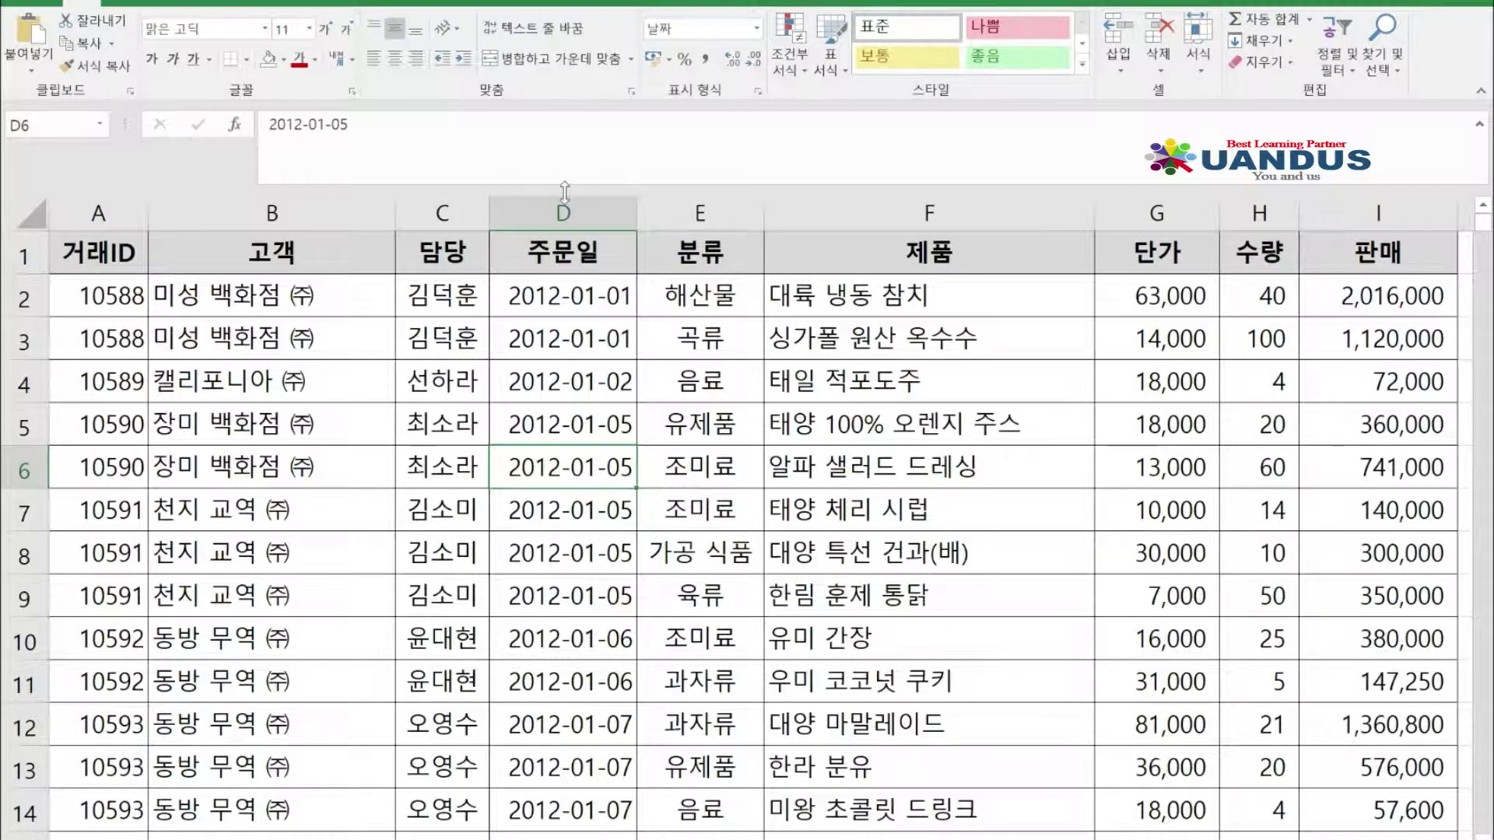
{"action": "left_click", "coordinate": [131, 3]}
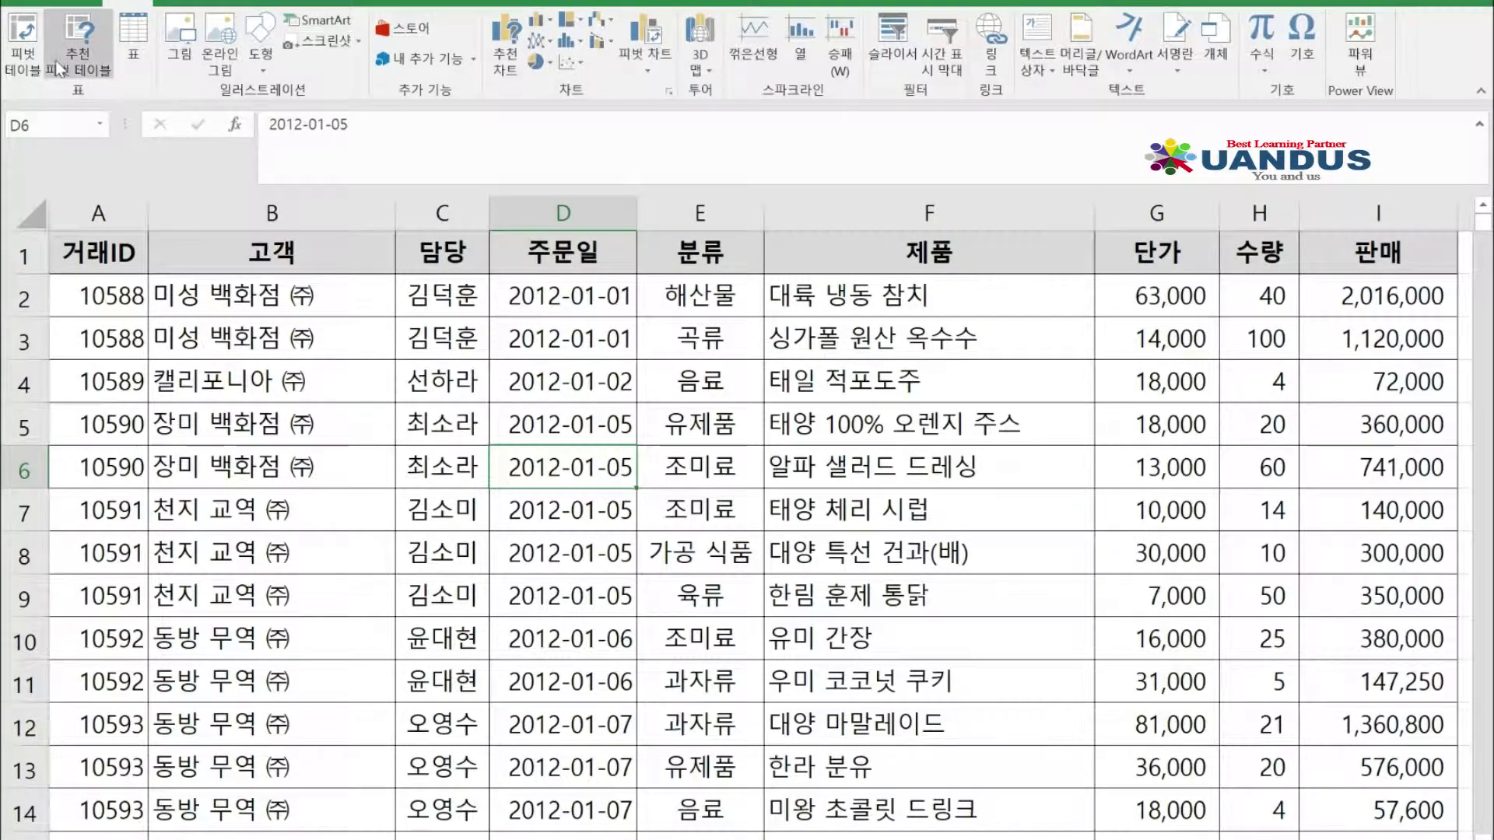
{"action": "left_click", "coordinate": [34, 72]}
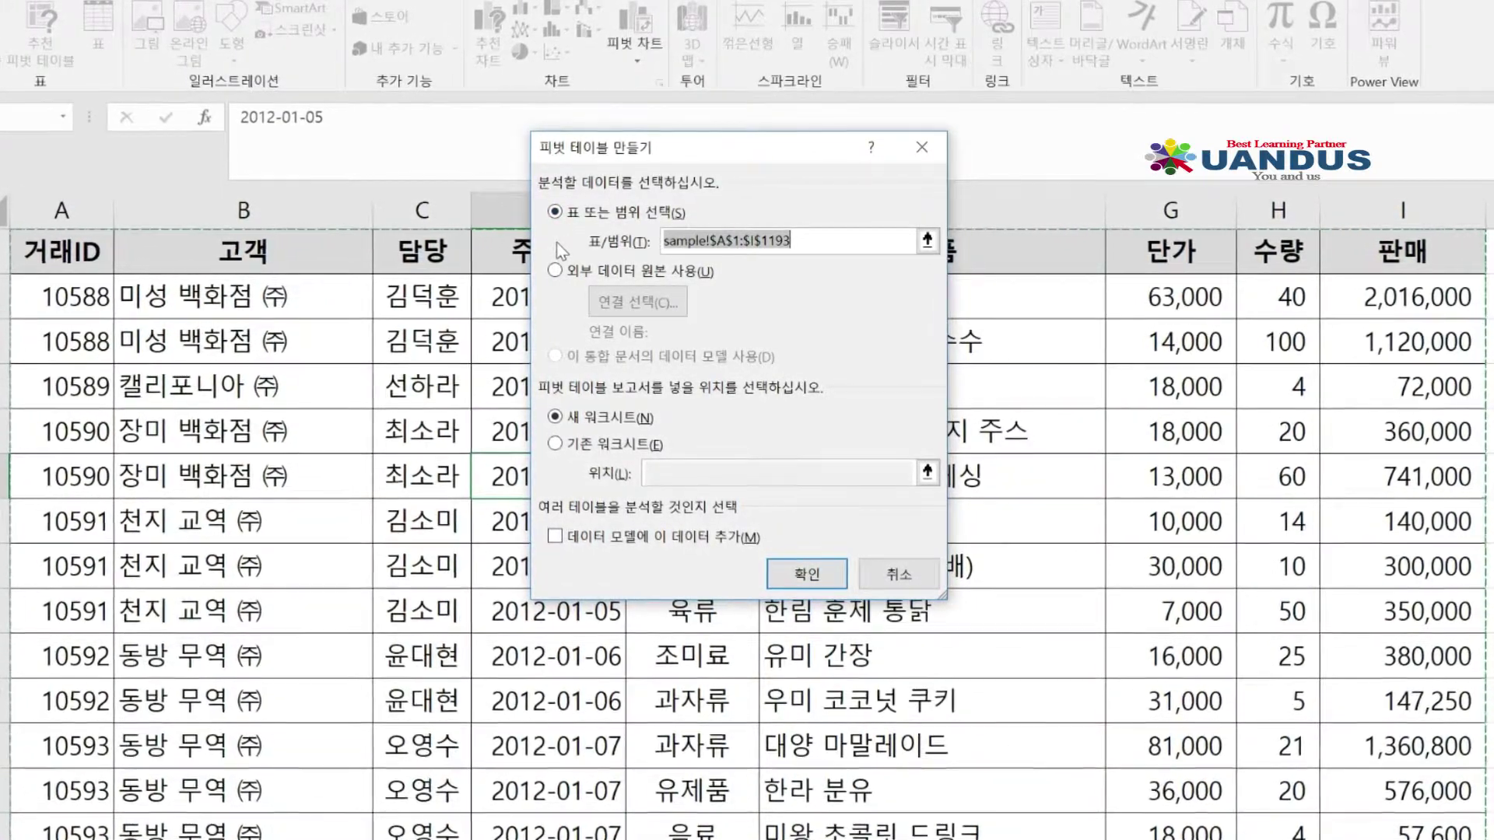
{"action": "left_click", "coordinate": [765, 246]}
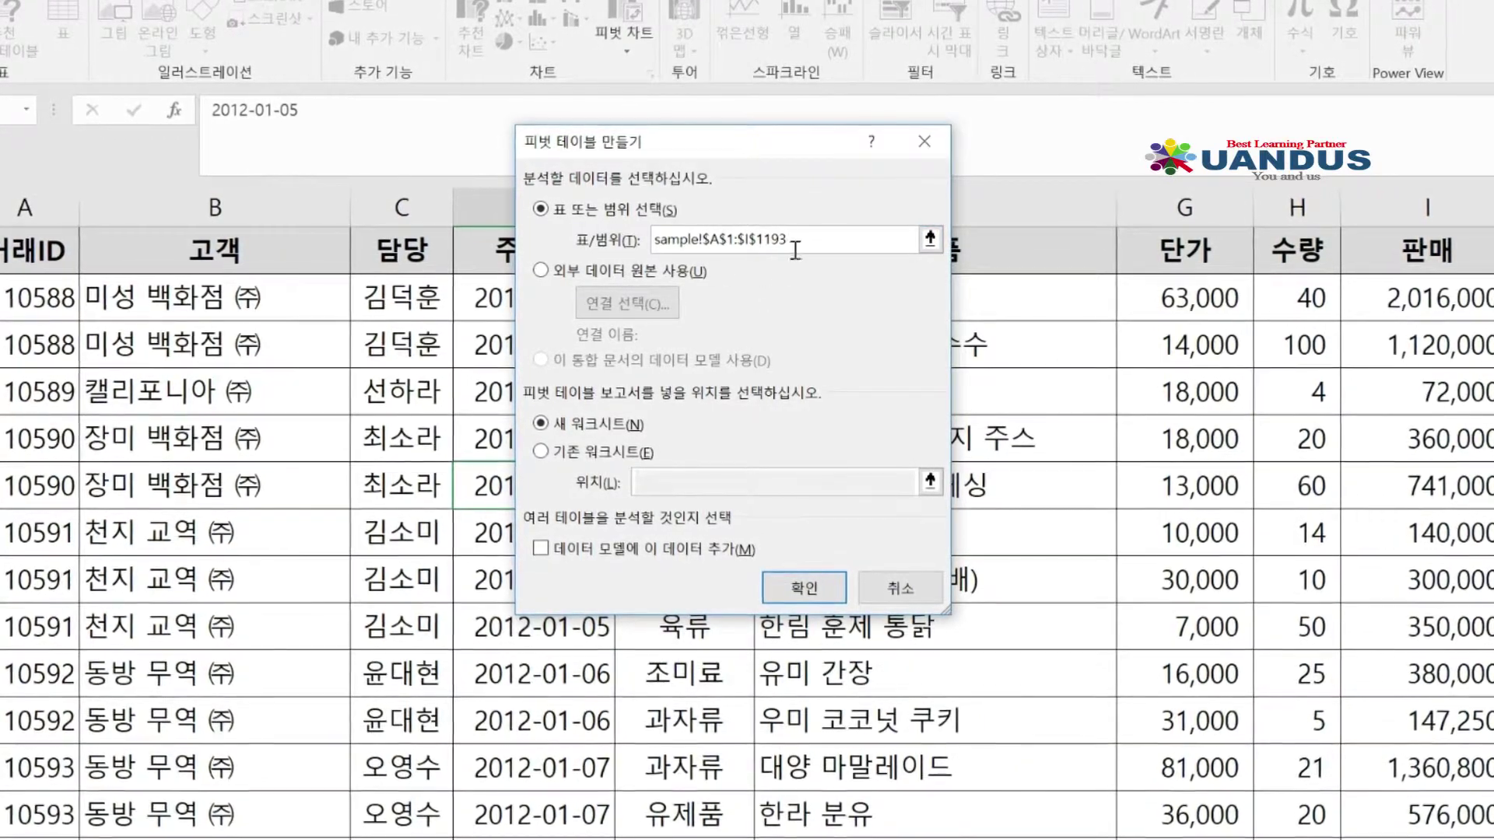
{"action": "left_click_drag", "start_coordinate": [766, 241], "coordinate": [700, 241]}
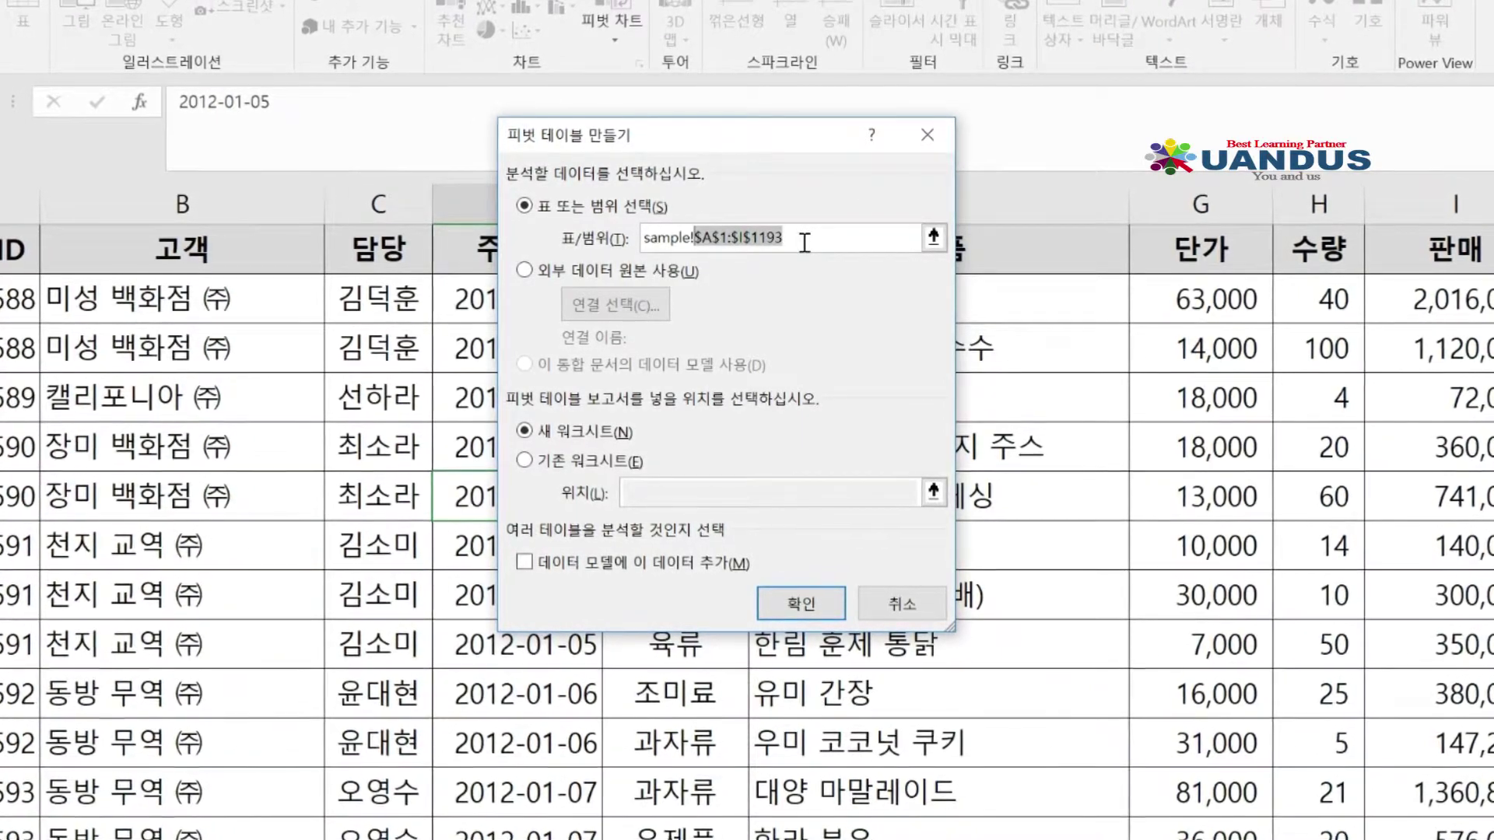
{"action": "left_click", "coordinate": [804, 243]}
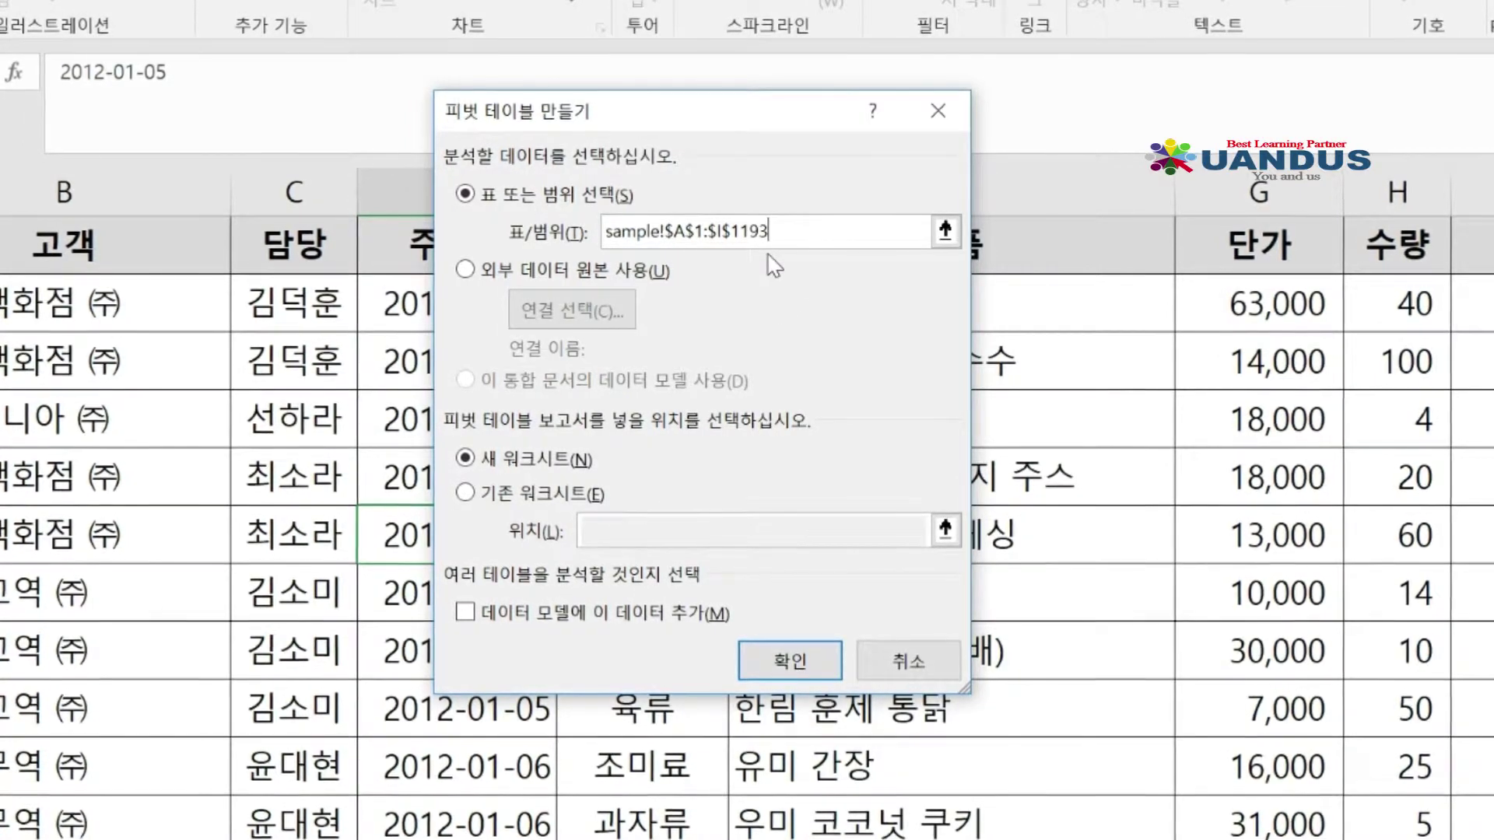
{"action": "left_click", "coordinate": [906, 669]}
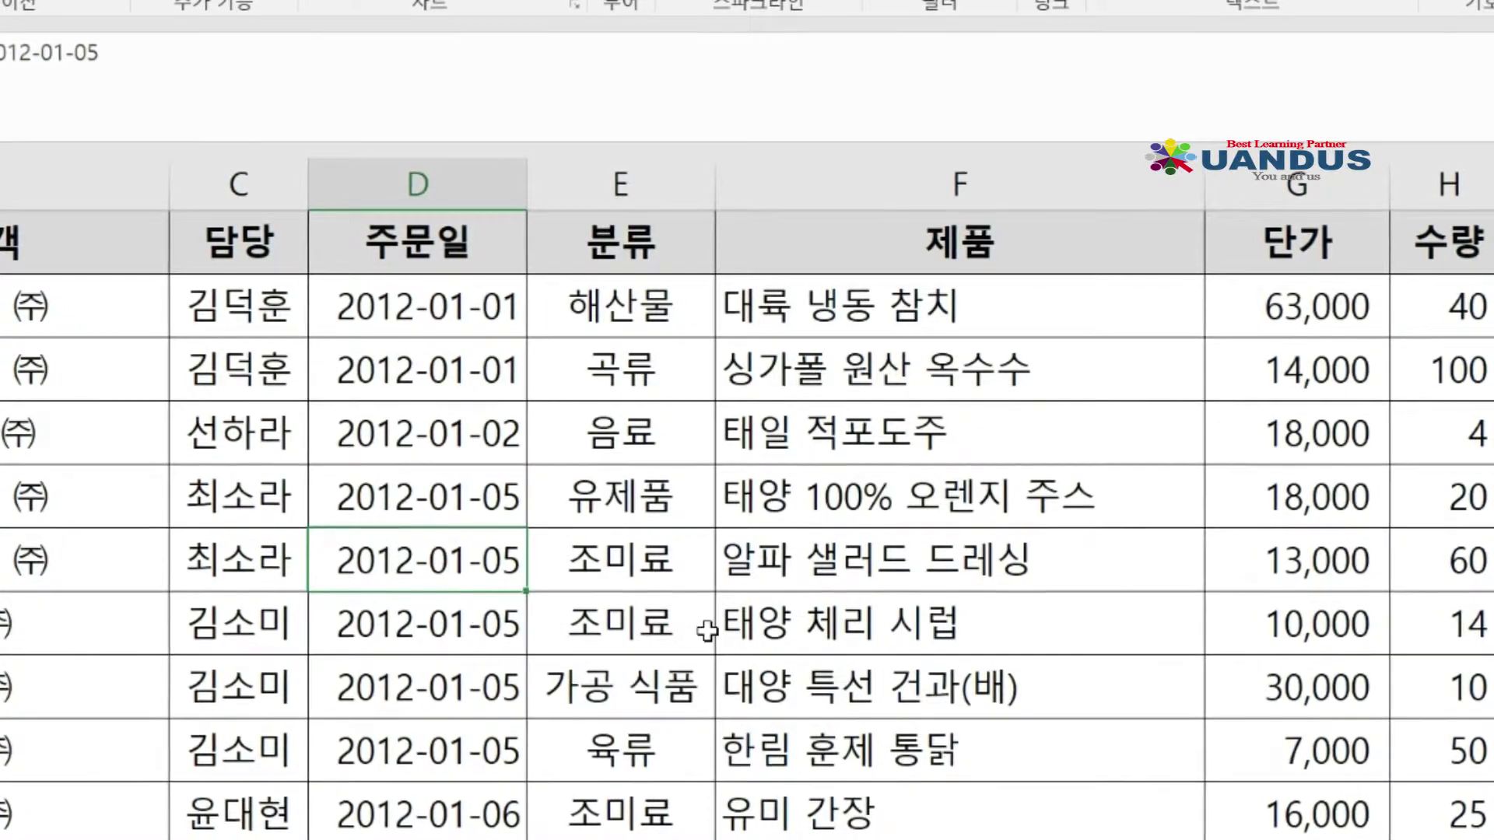
Convert the sales data range $A$1:$I$1193 into a table whose first row holds the headers
{"action": "left_click", "coordinate": [642, 560]}
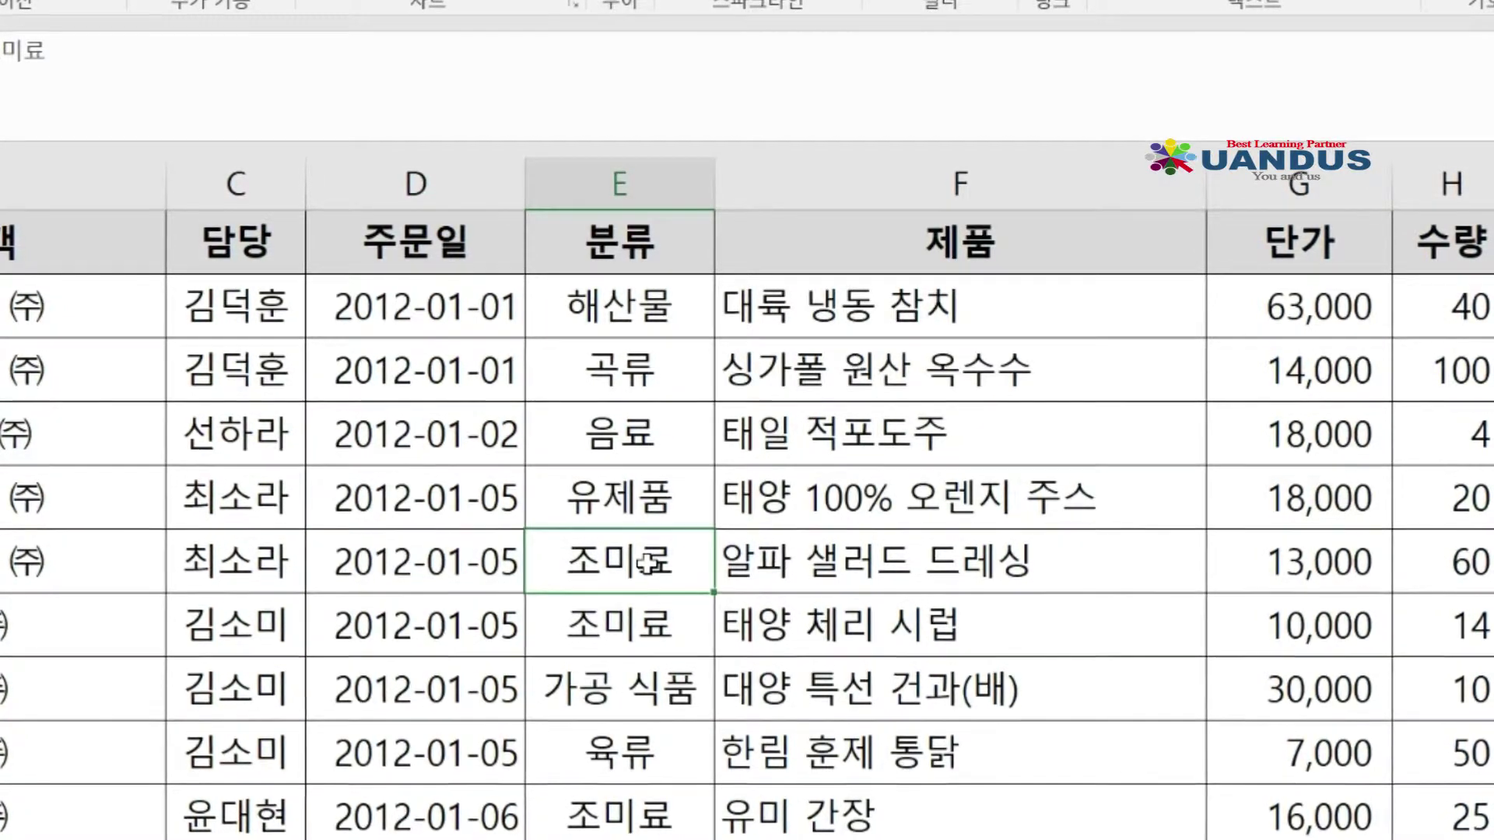
{"action": "key", "text": "ctrl+t"}
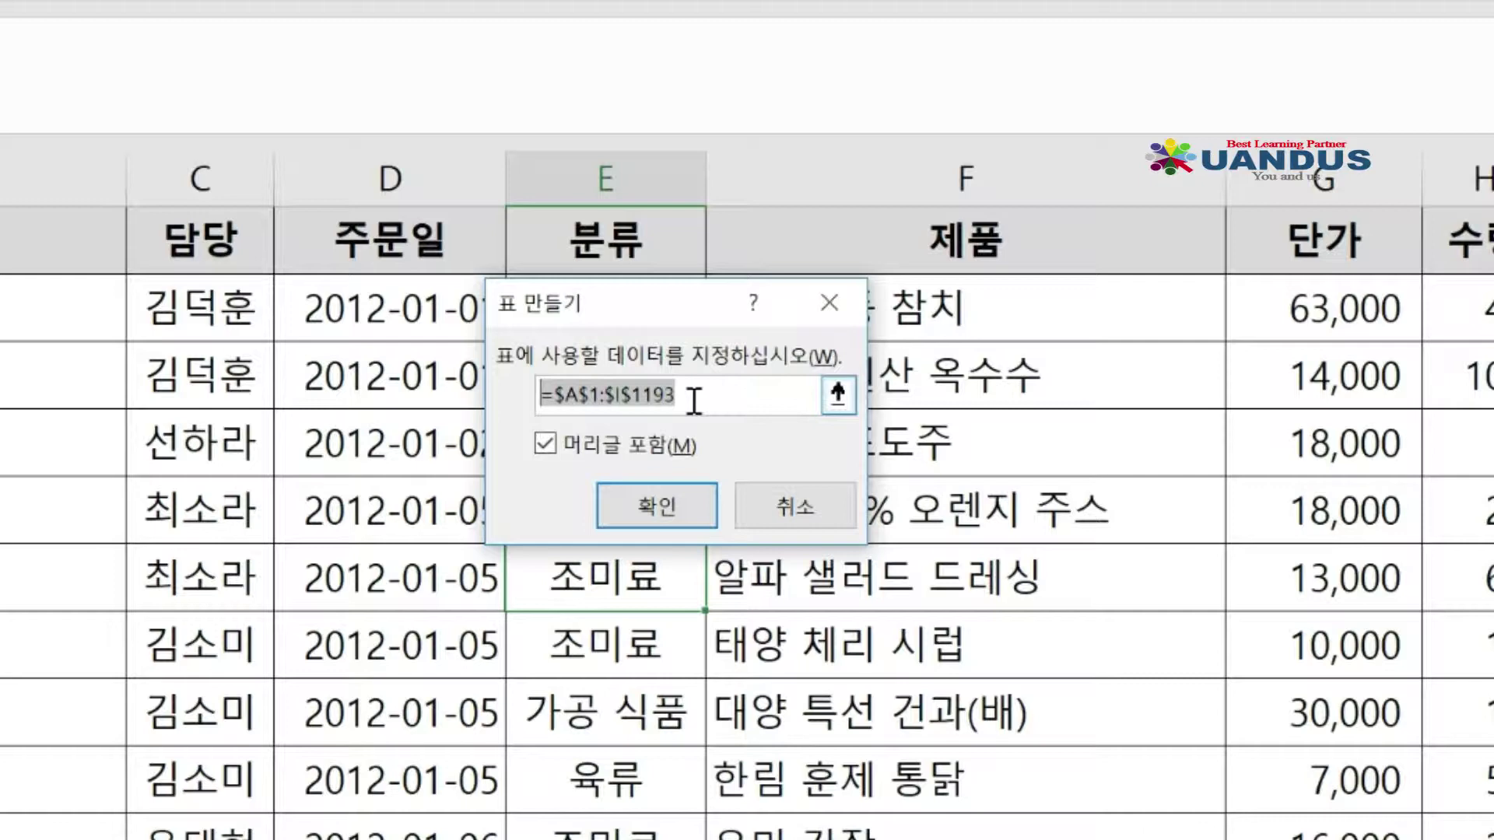
{"action": "left_click", "coordinate": [666, 498]}
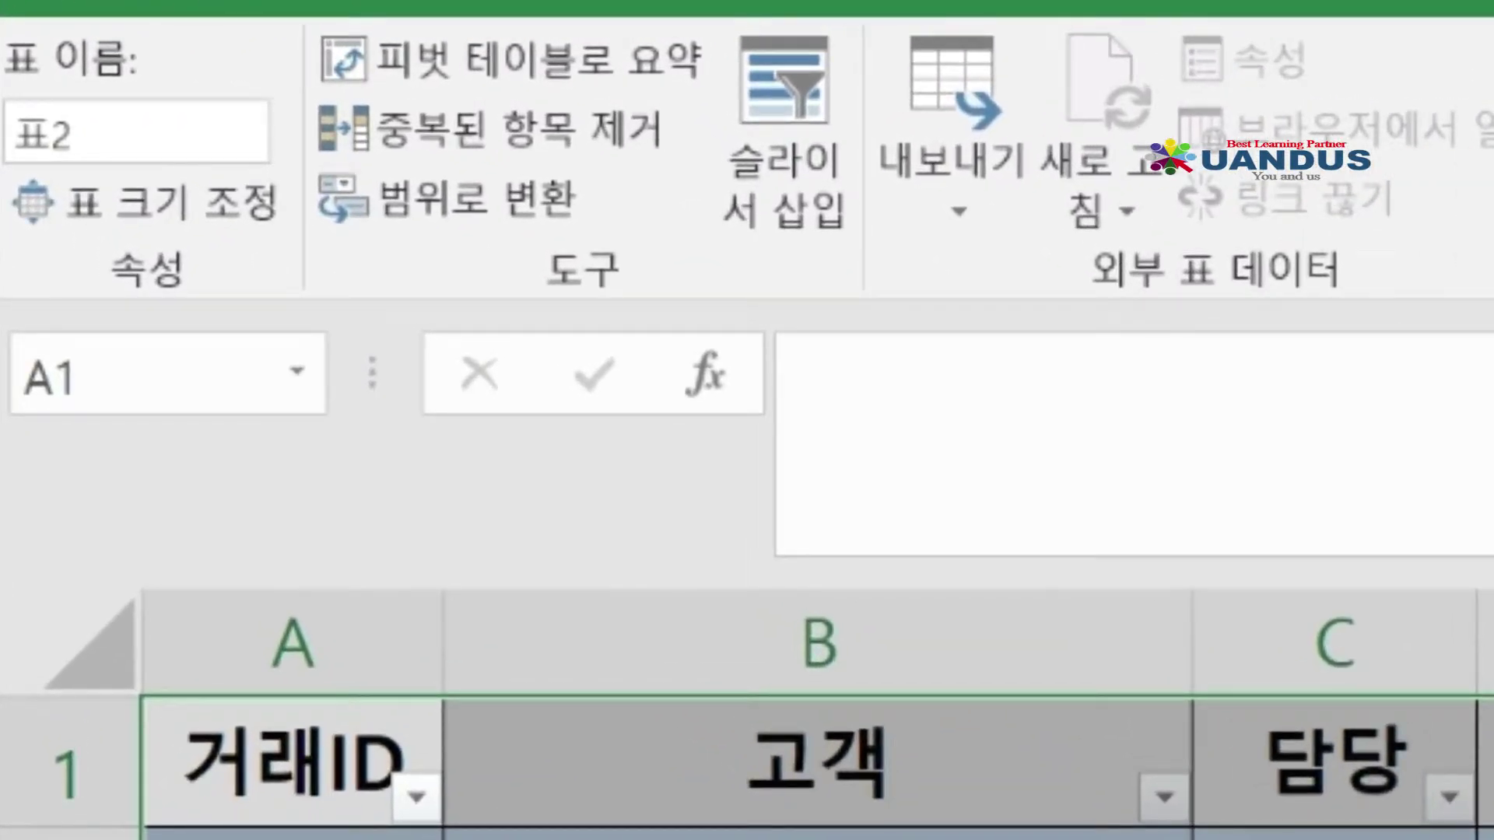
Name the new table 매출데이터
{"action": "left_click_drag", "start_coordinate": [99, 134], "coordinate": [4, 109]}
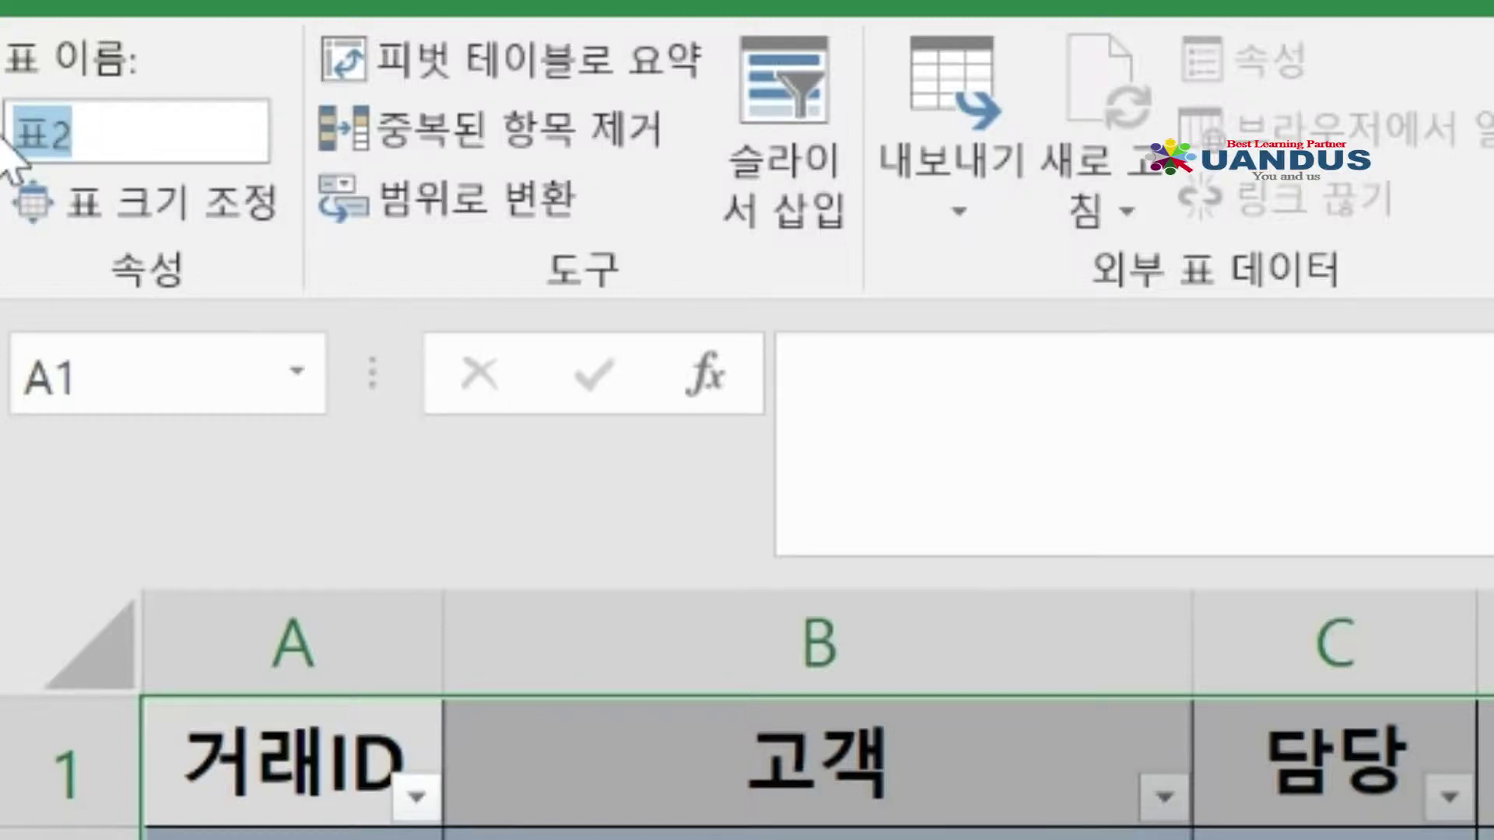
{"action": "type", "text": "매출데이터"}
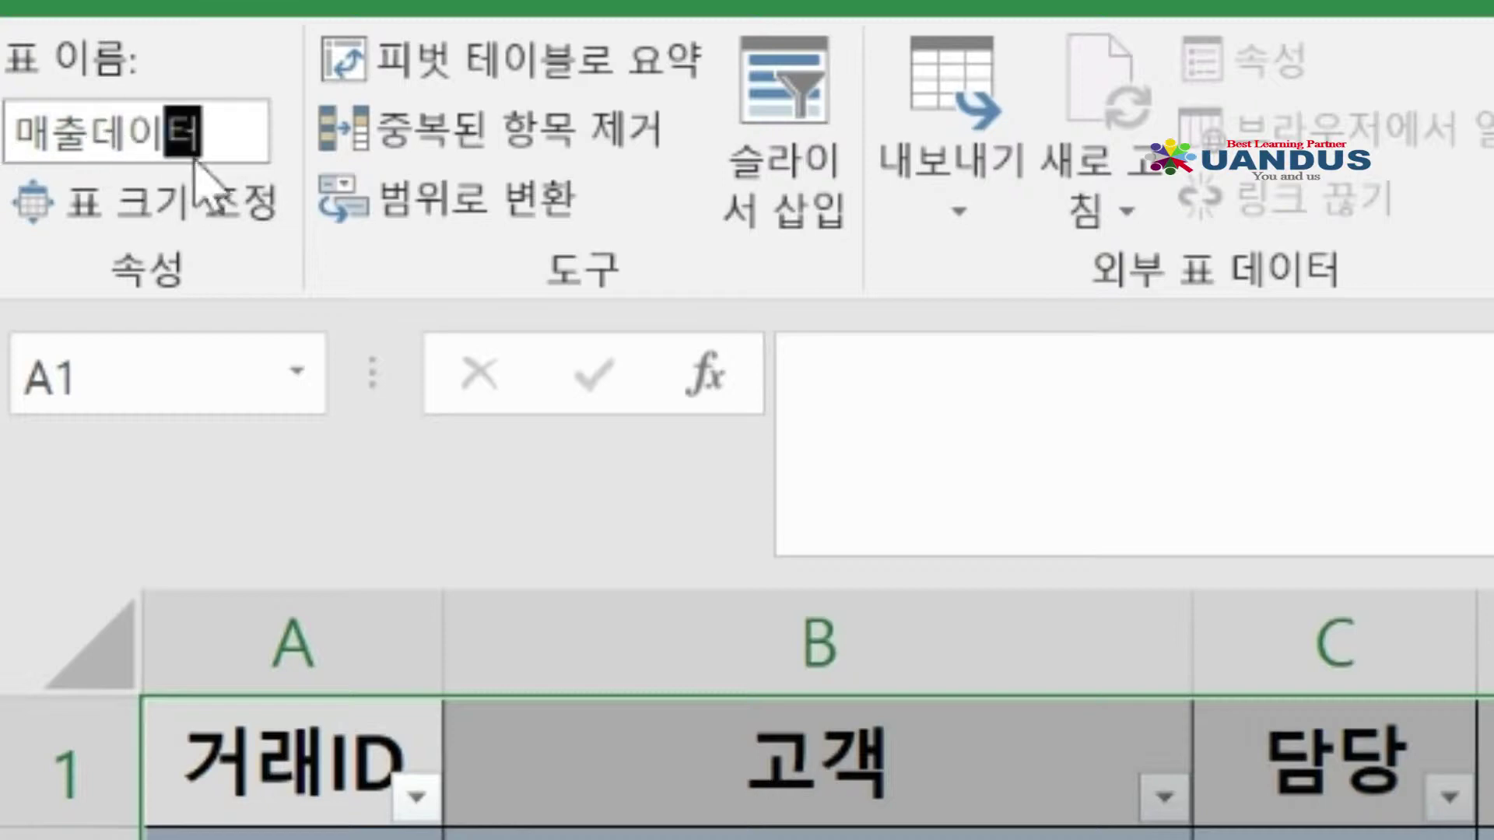
{"action": "key", "text": "Return"}
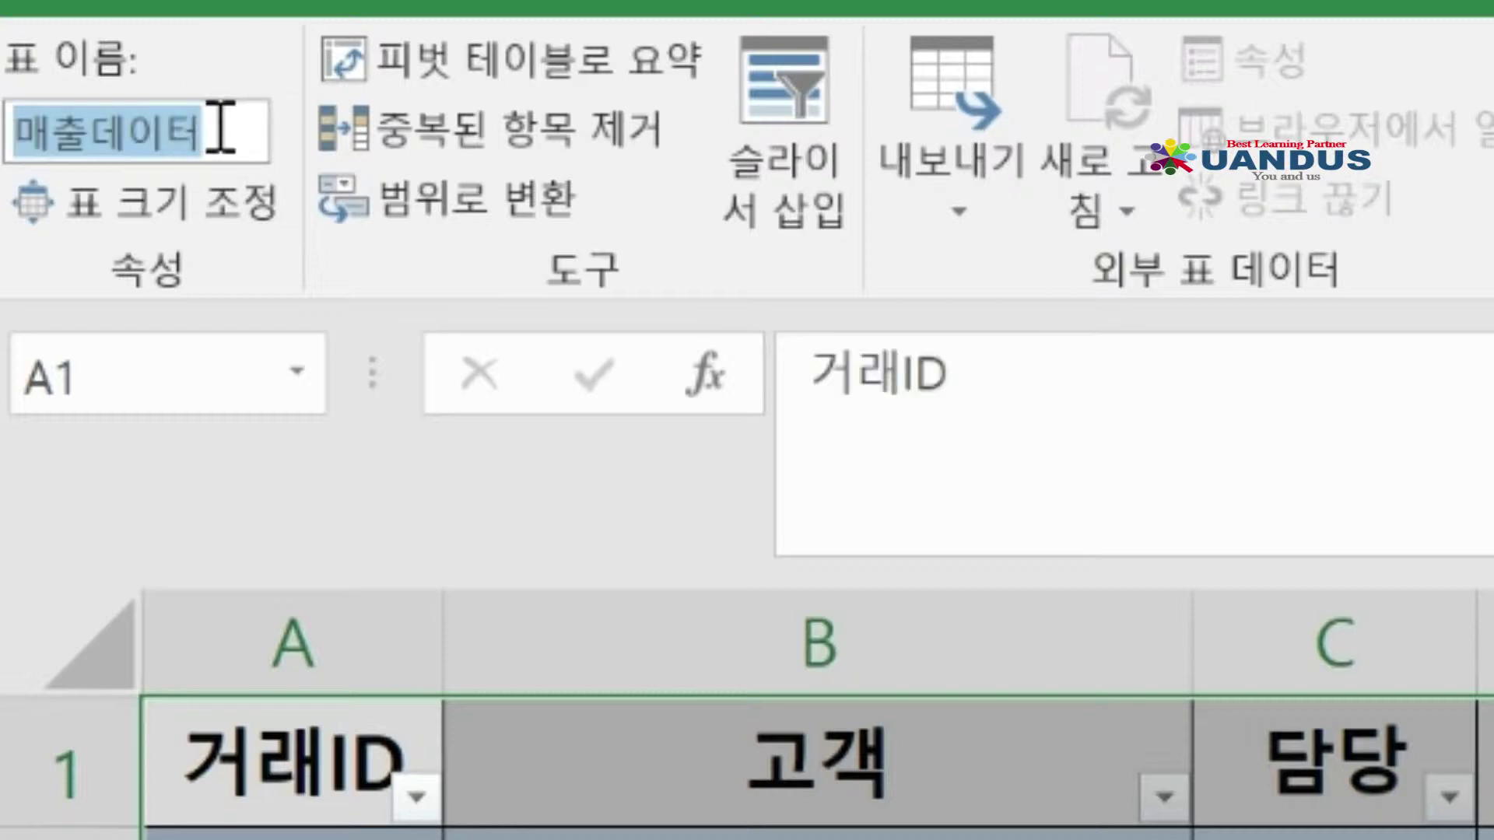
Rename the sales table as 데이터
{"action": "type", "text": "데이터"}
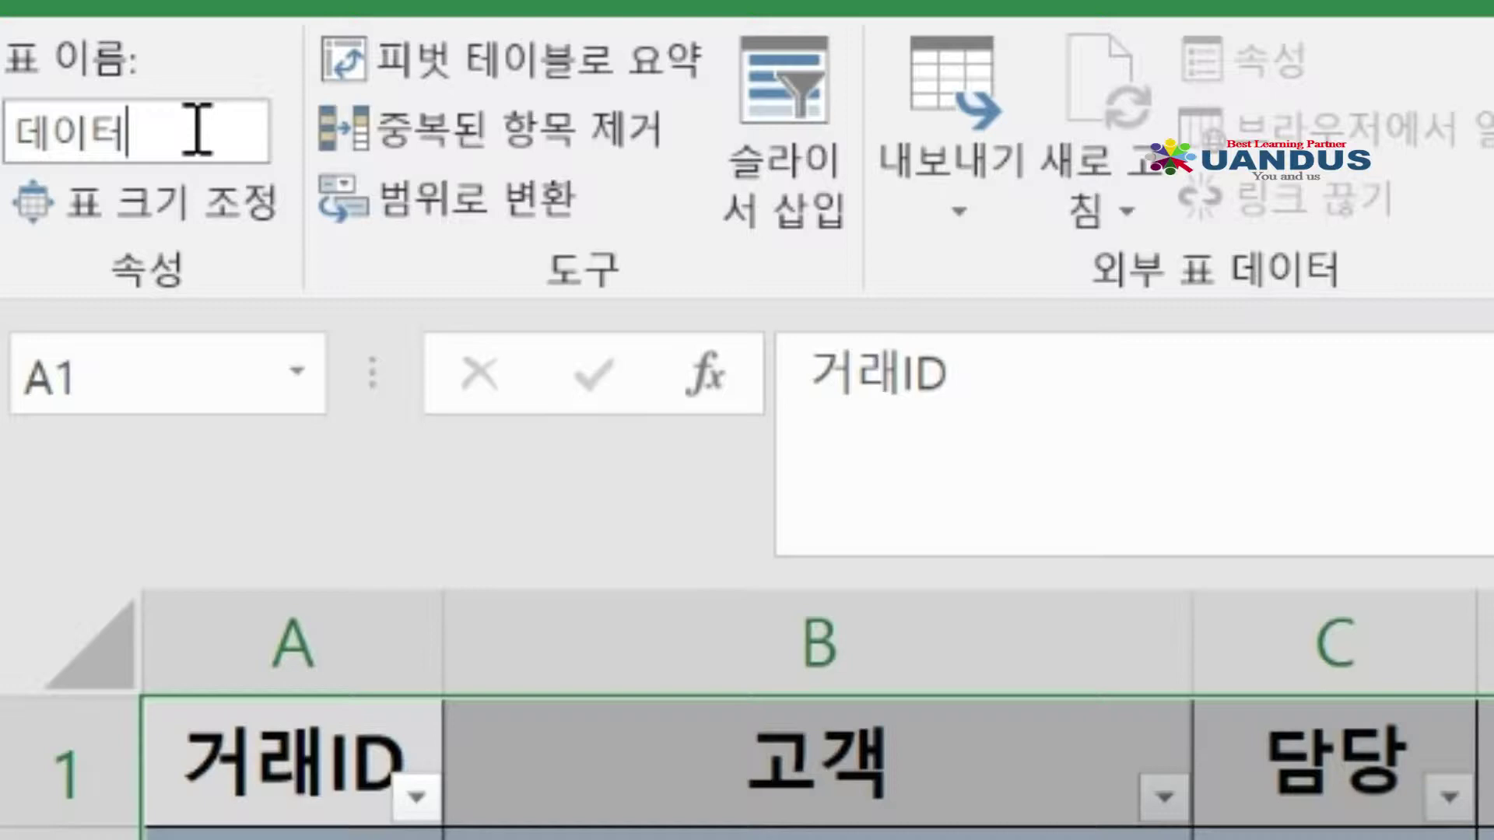
{"action": "left_click", "coordinate": [778, 839]}
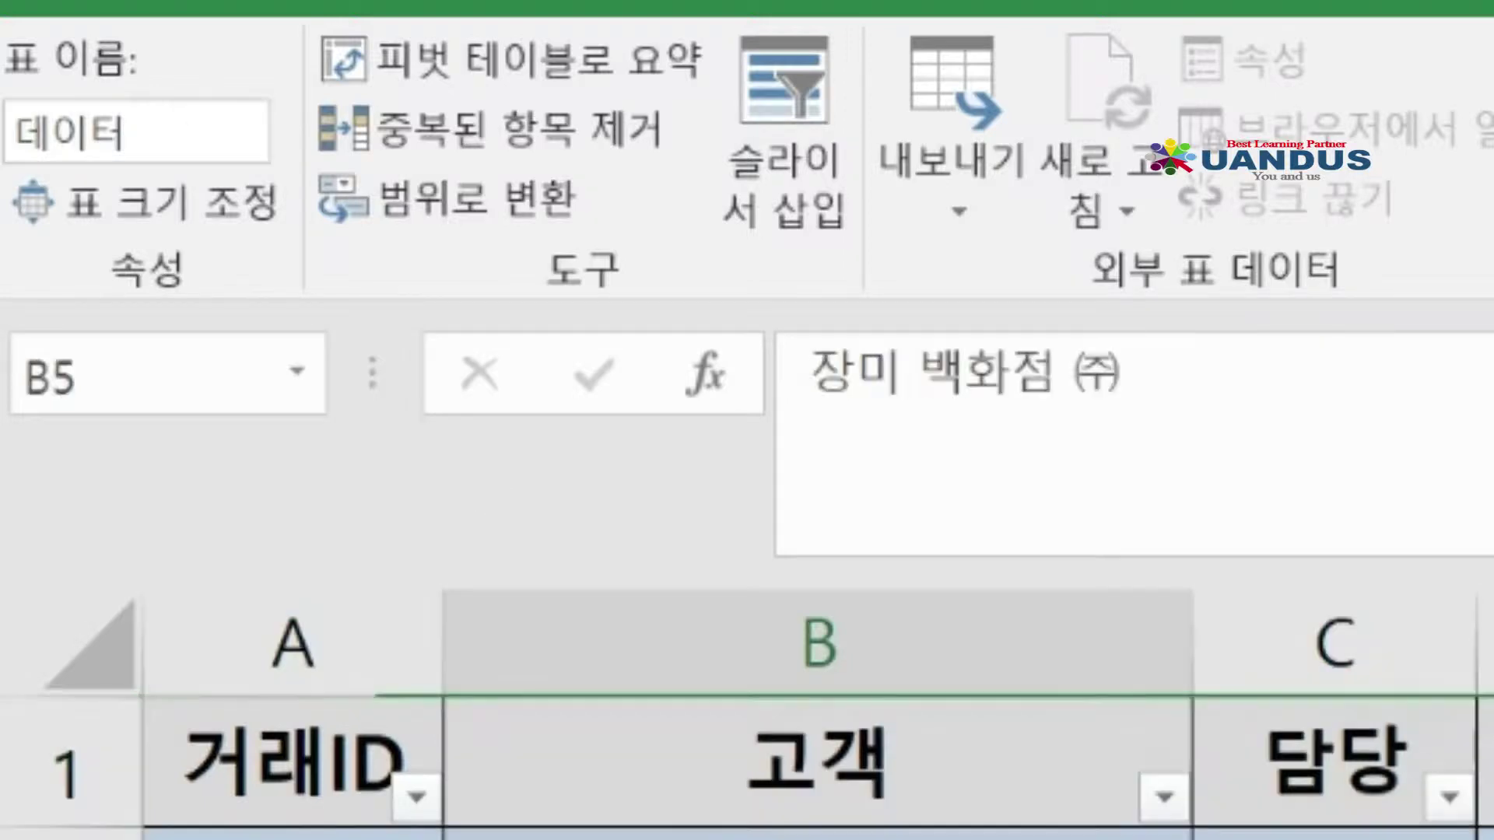
{"action": "left_click", "coordinate": [1493, 839]}
{"action": "left_click", "coordinate": [1493, 839]}
{"action": "left_click", "coordinate": [1493, 839]}
{"action": "left_click", "coordinate": [1493, 839]}
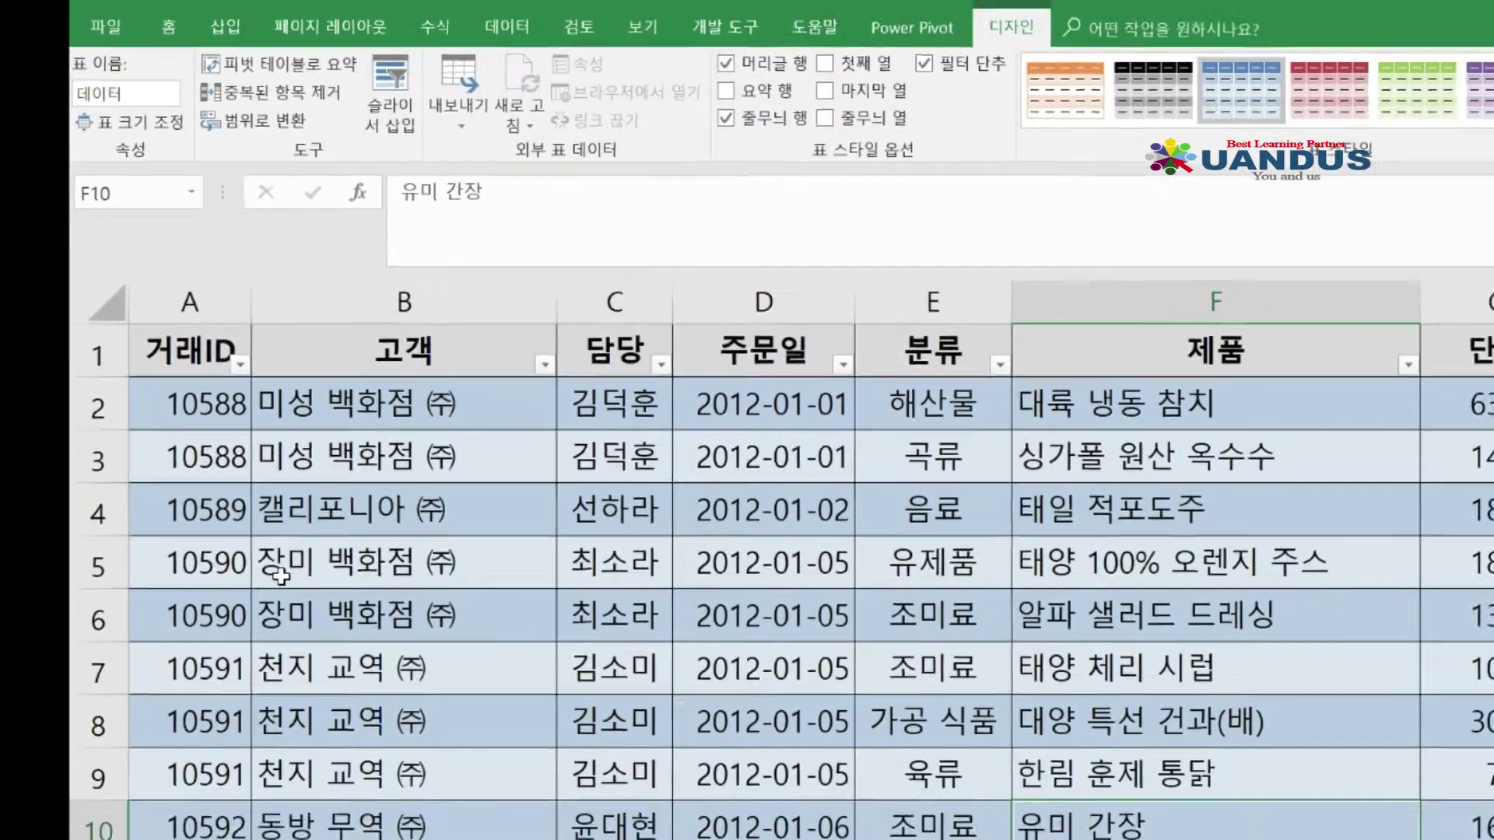
Append a blank row 1194 to the end of the table from the last 판매 cell, I1193, and go to its 거래ID cell
{"action": "left_click", "coordinate": [281, 575]}
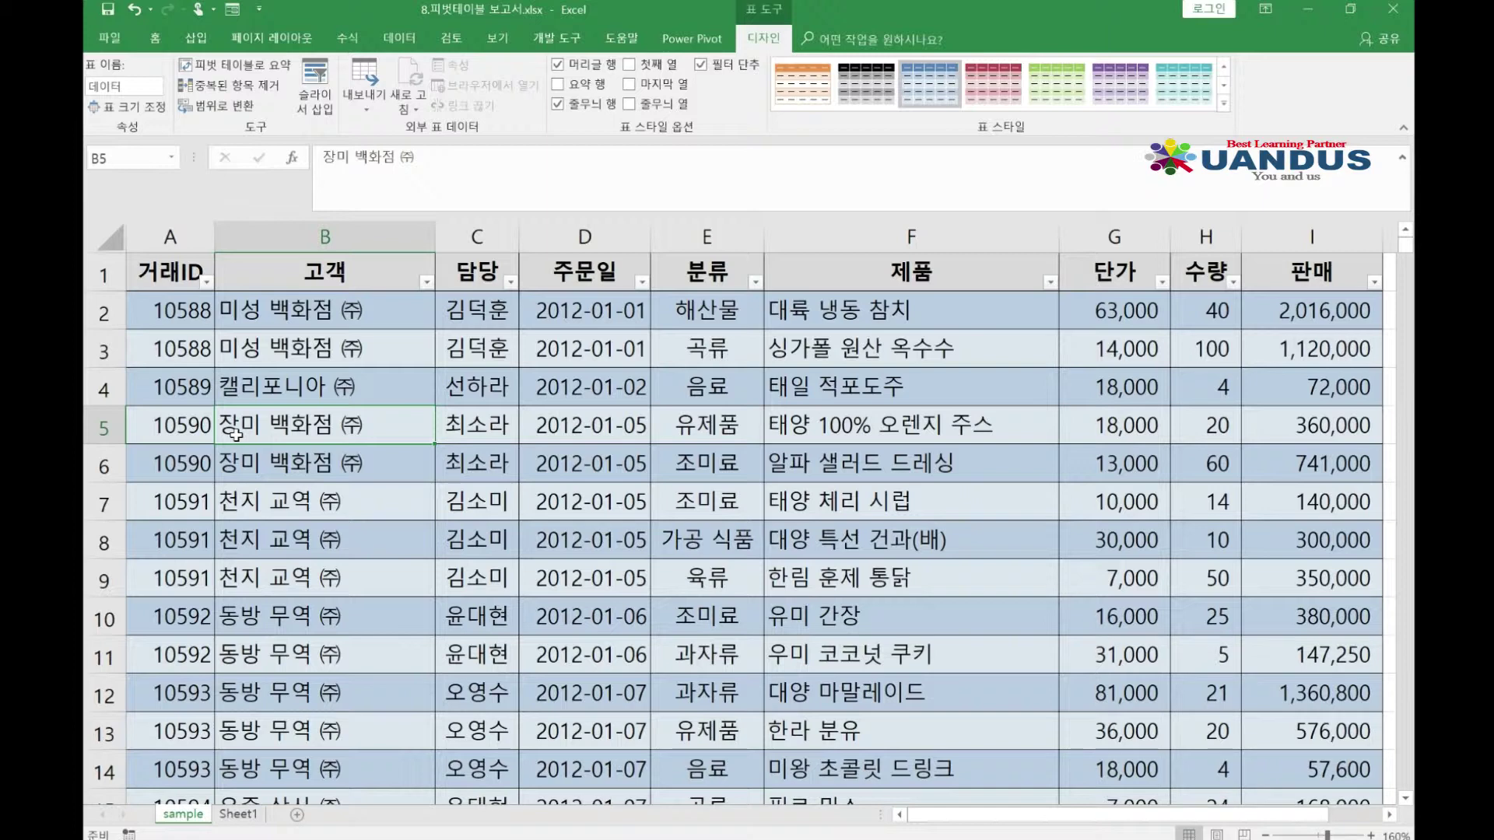
{"action": "key", "text": "ctrl+Down"}
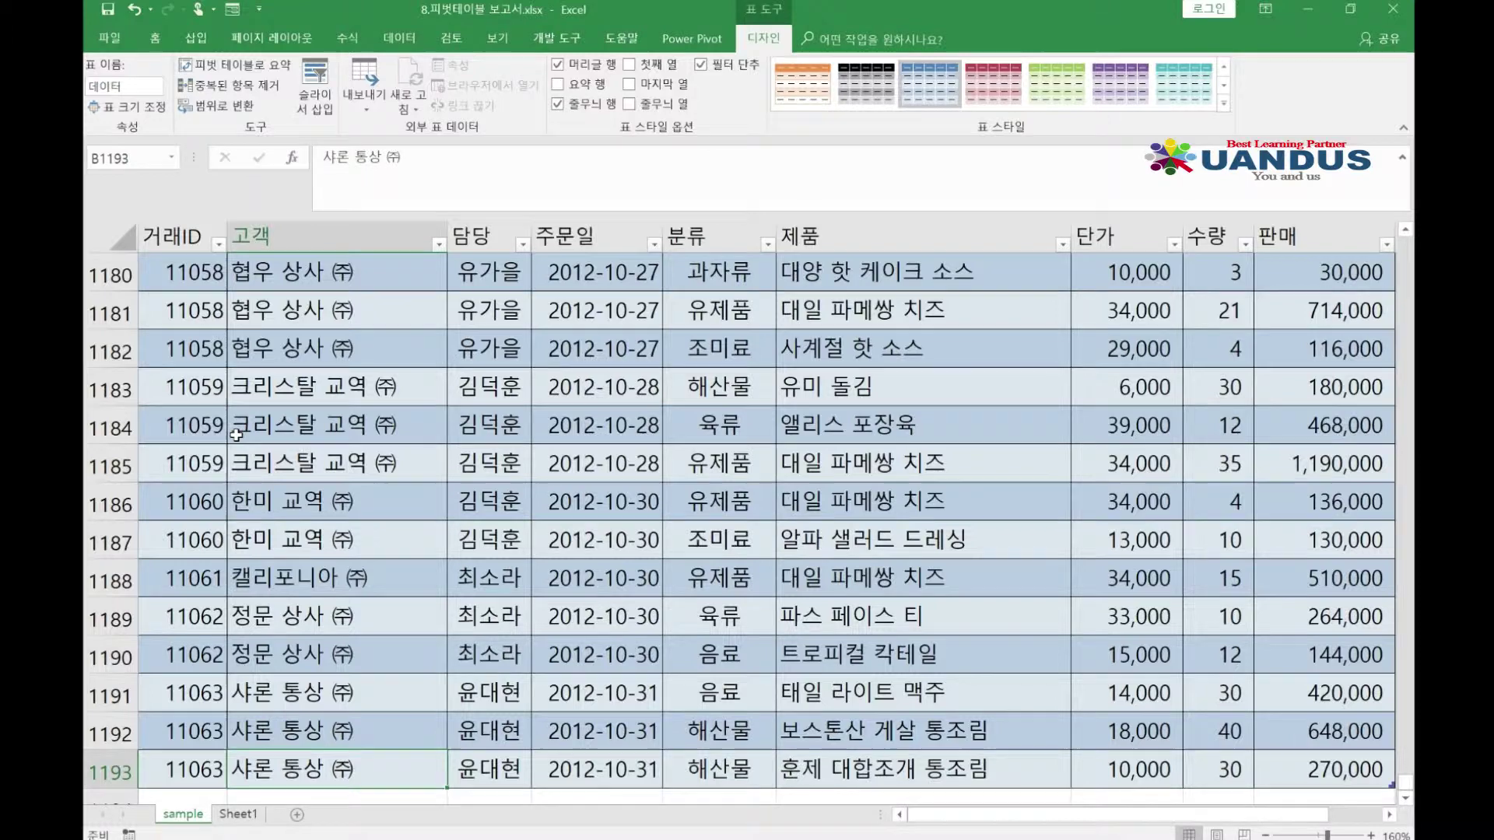
{"action": "key", "text": "Right"}
{"action": "key", "text": "Right"}
{"action": "key", "text": "Right"}
{"action": "key", "text": "Right"}
{"action": "key", "text": "Right"}
{"action": "key", "text": "Right"}
{"action": "key", "text": "Right"}
{"action": "key", "text": "Right"}
{"action": "key", "text": "Right"}
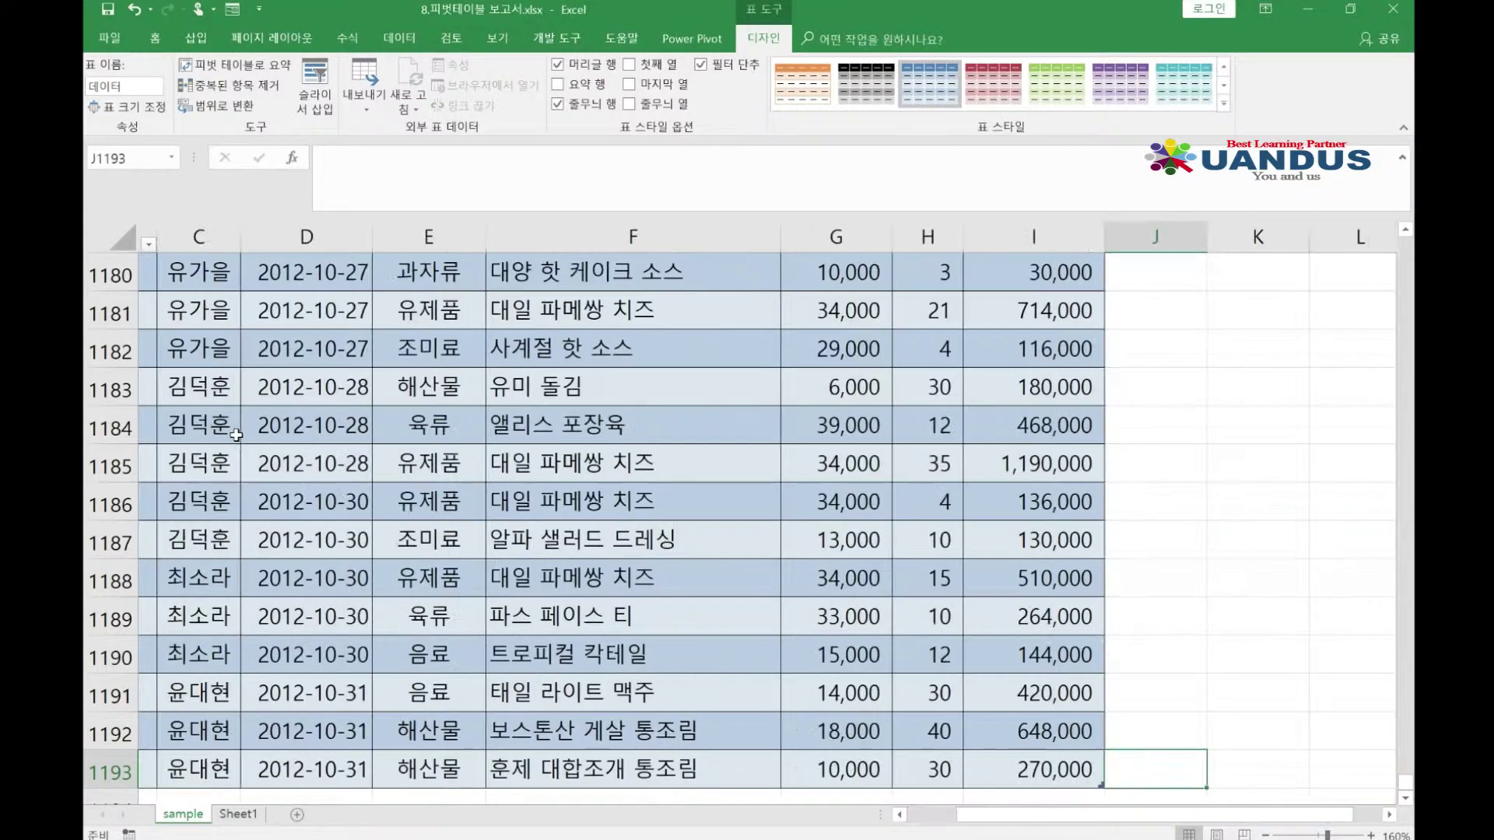
{"action": "key", "text": "Left"}
{"action": "key", "text": "Left"}
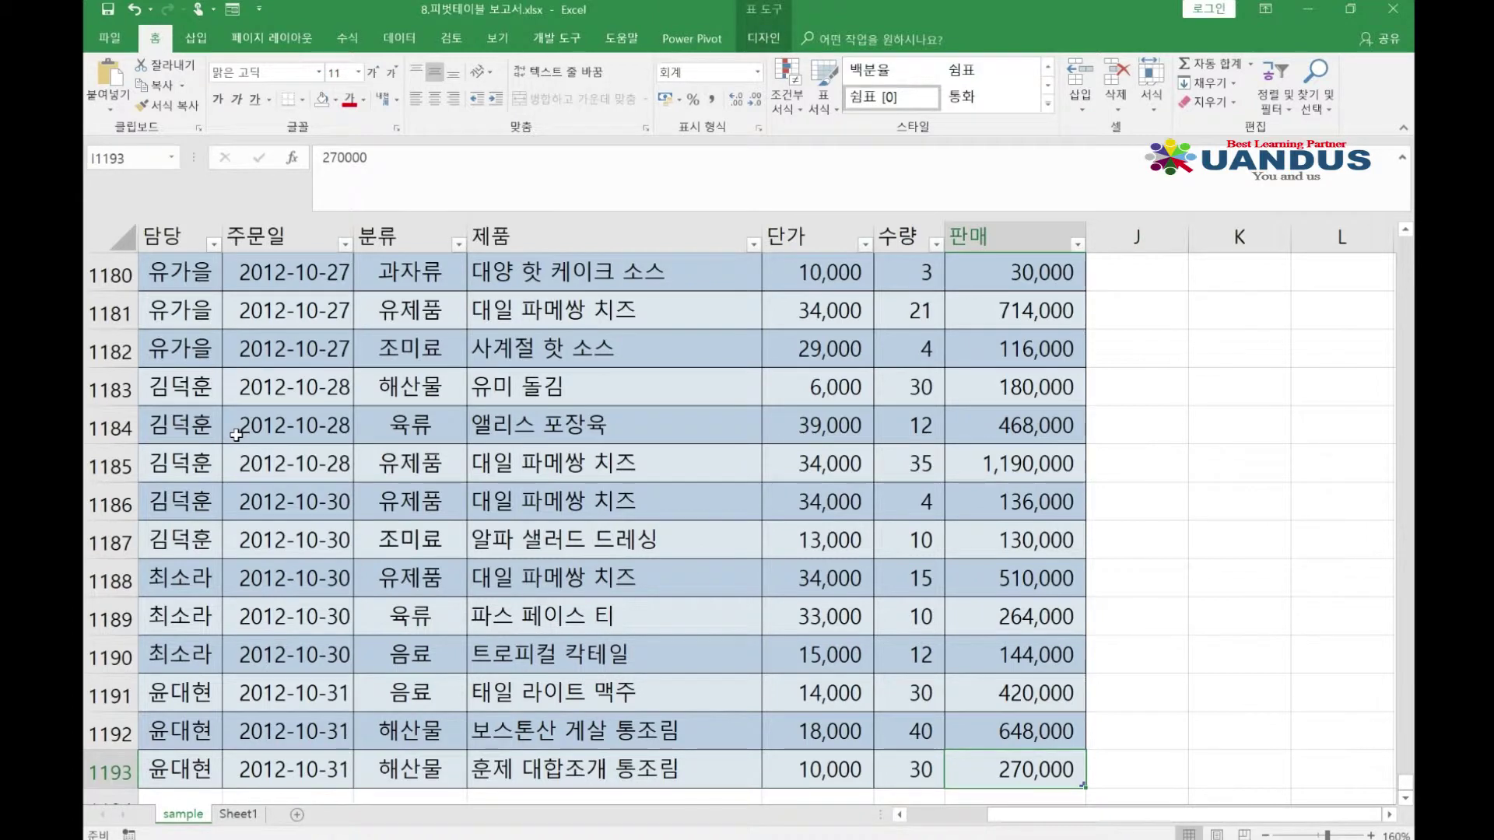
{"action": "key", "text": "Down"}
{"action": "key", "text": "Home"}
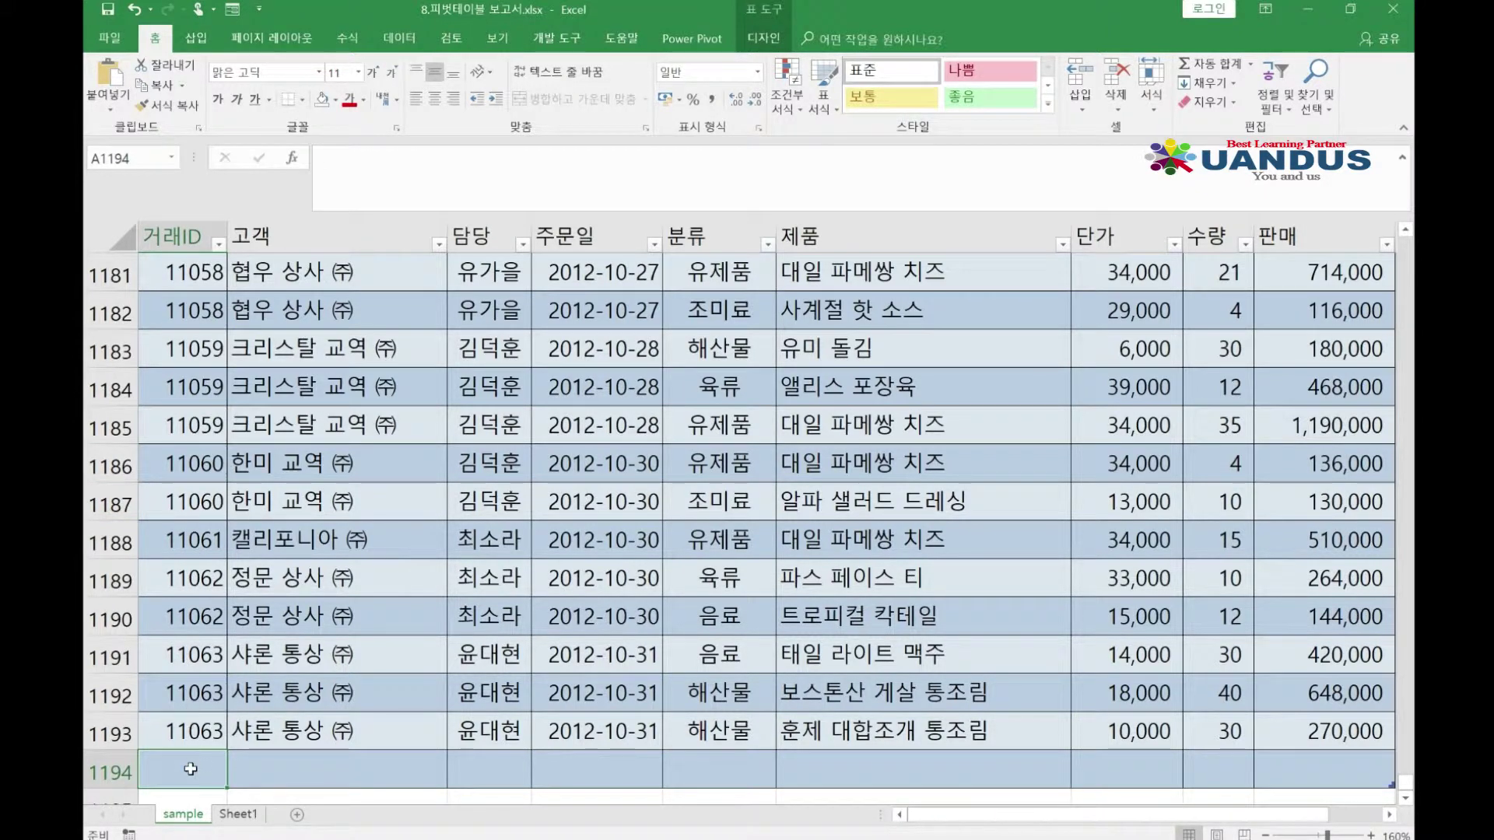
Delete the blank row 1194 at the end of the sales table
{"action": "left_click", "coordinate": [770, 40]}
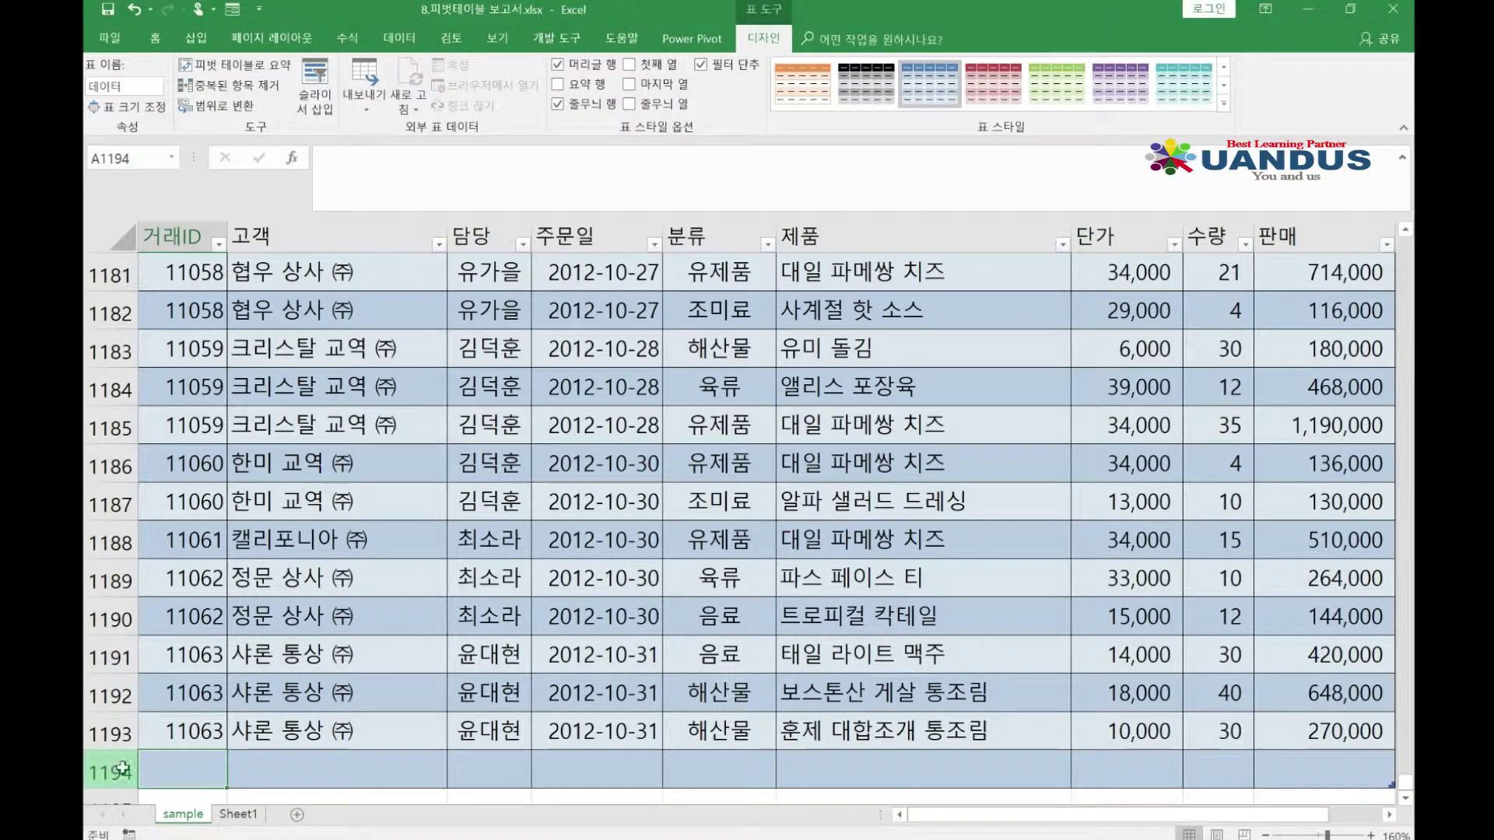
{"action": "left_click", "coordinate": [116, 770]}
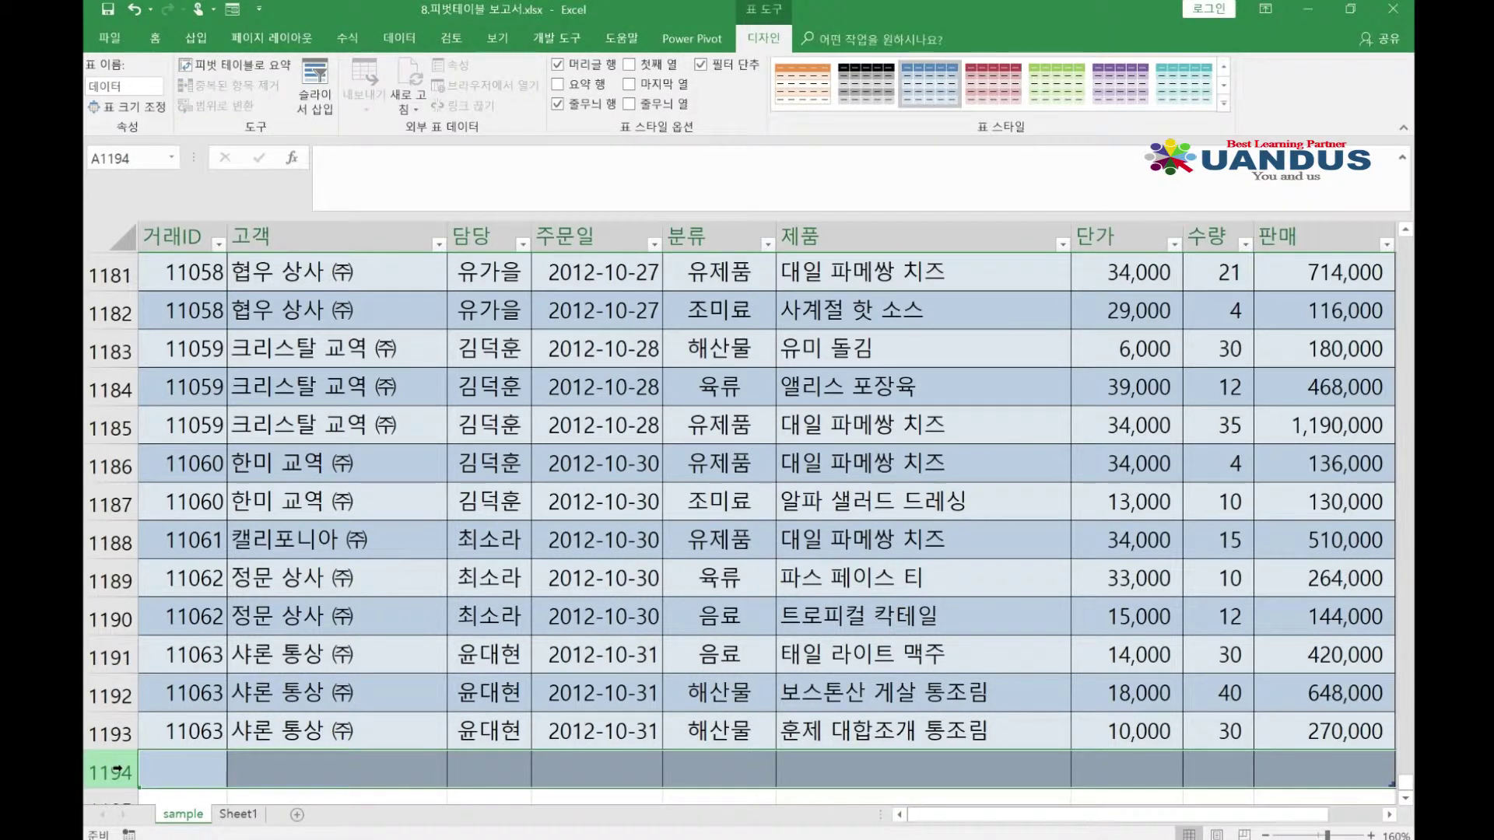
{"action": "key", "text": "ctrl+minus"}
{"action": "left_click", "coordinate": [246, 657]}
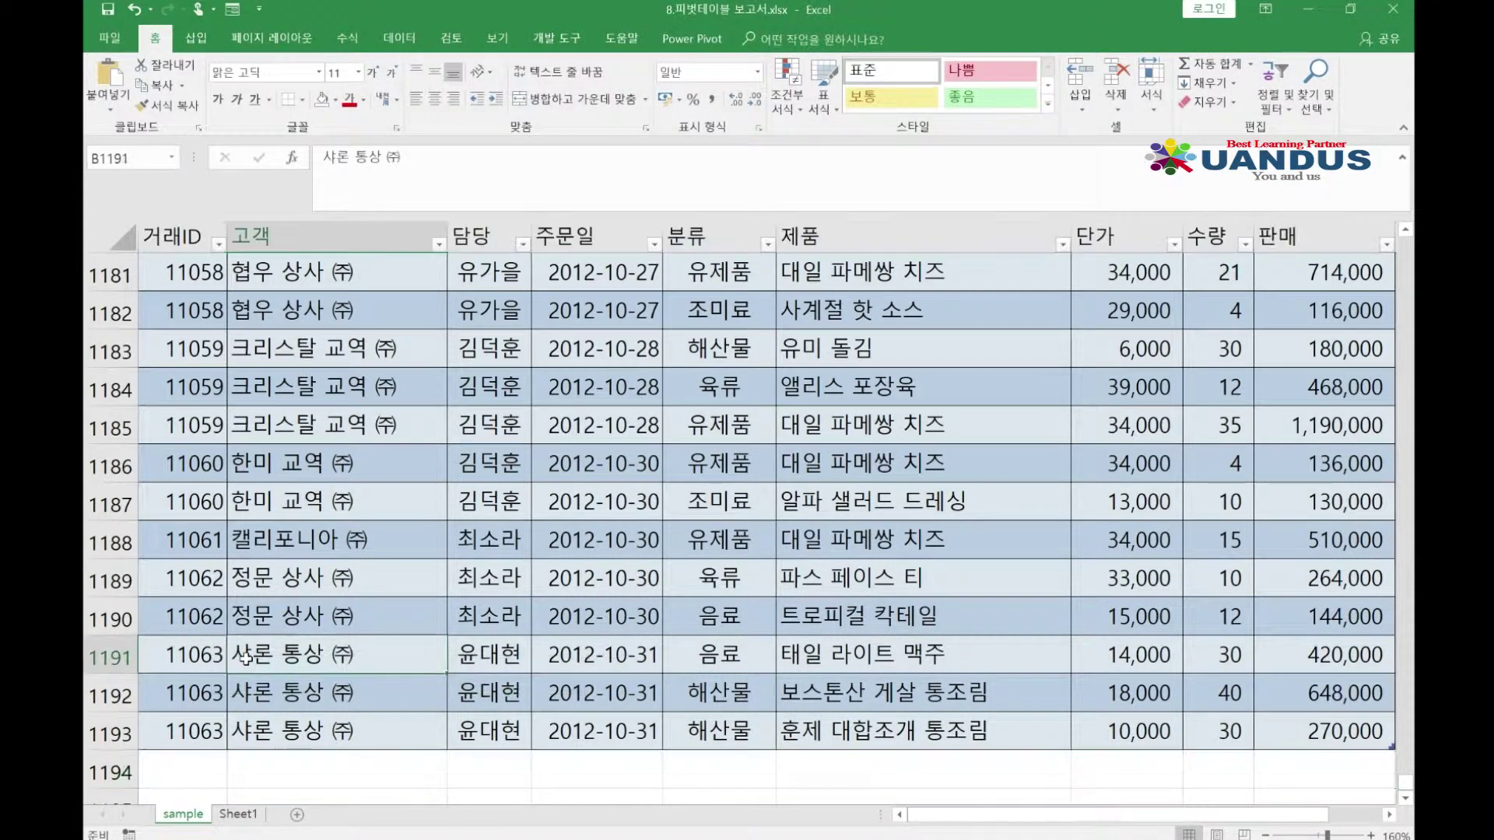
{"action": "left_click", "coordinate": [408, 506]}
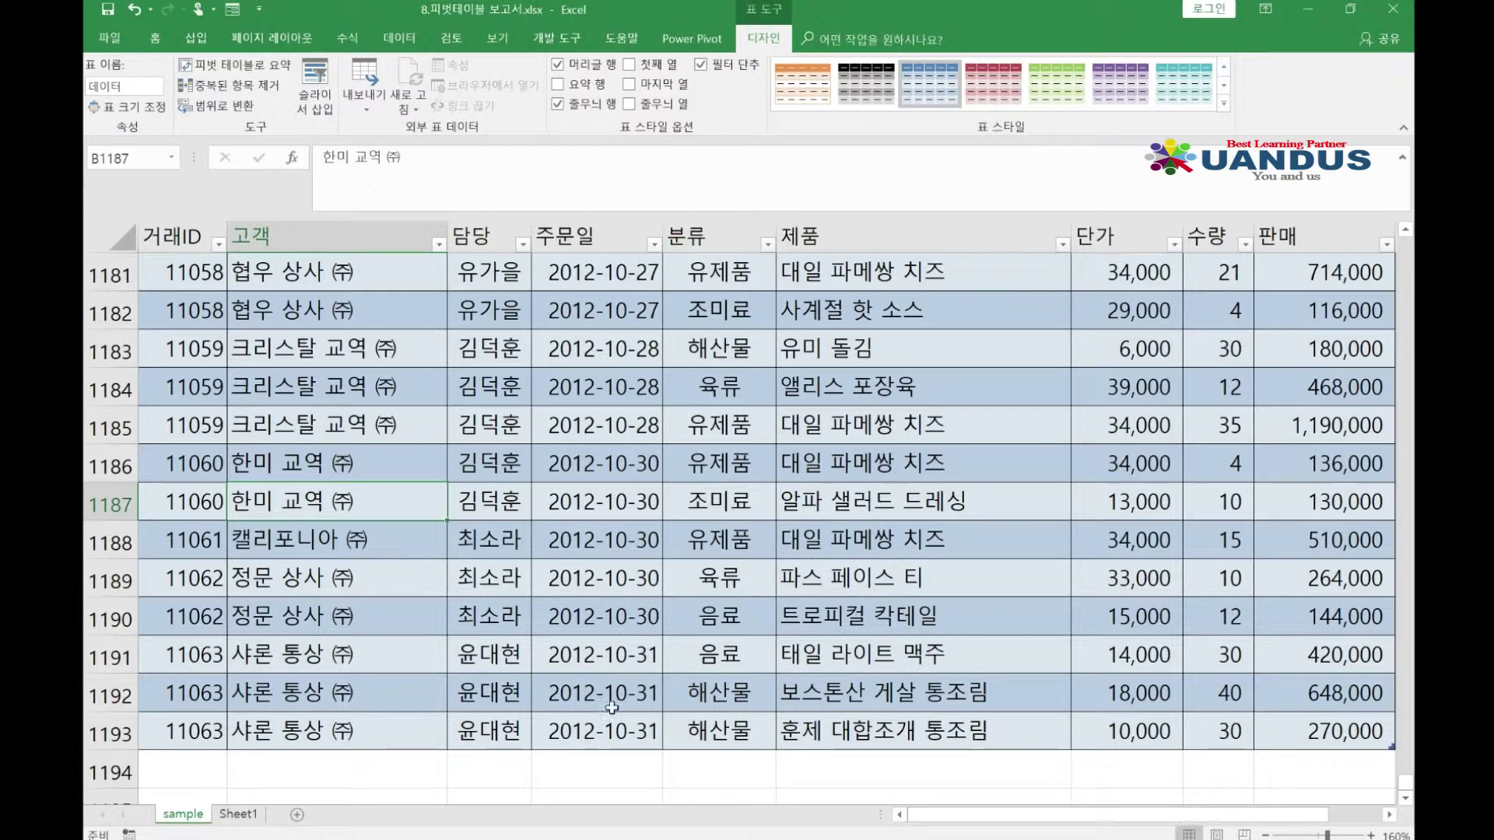
{"action": "left_click", "coordinate": [601, 777]}
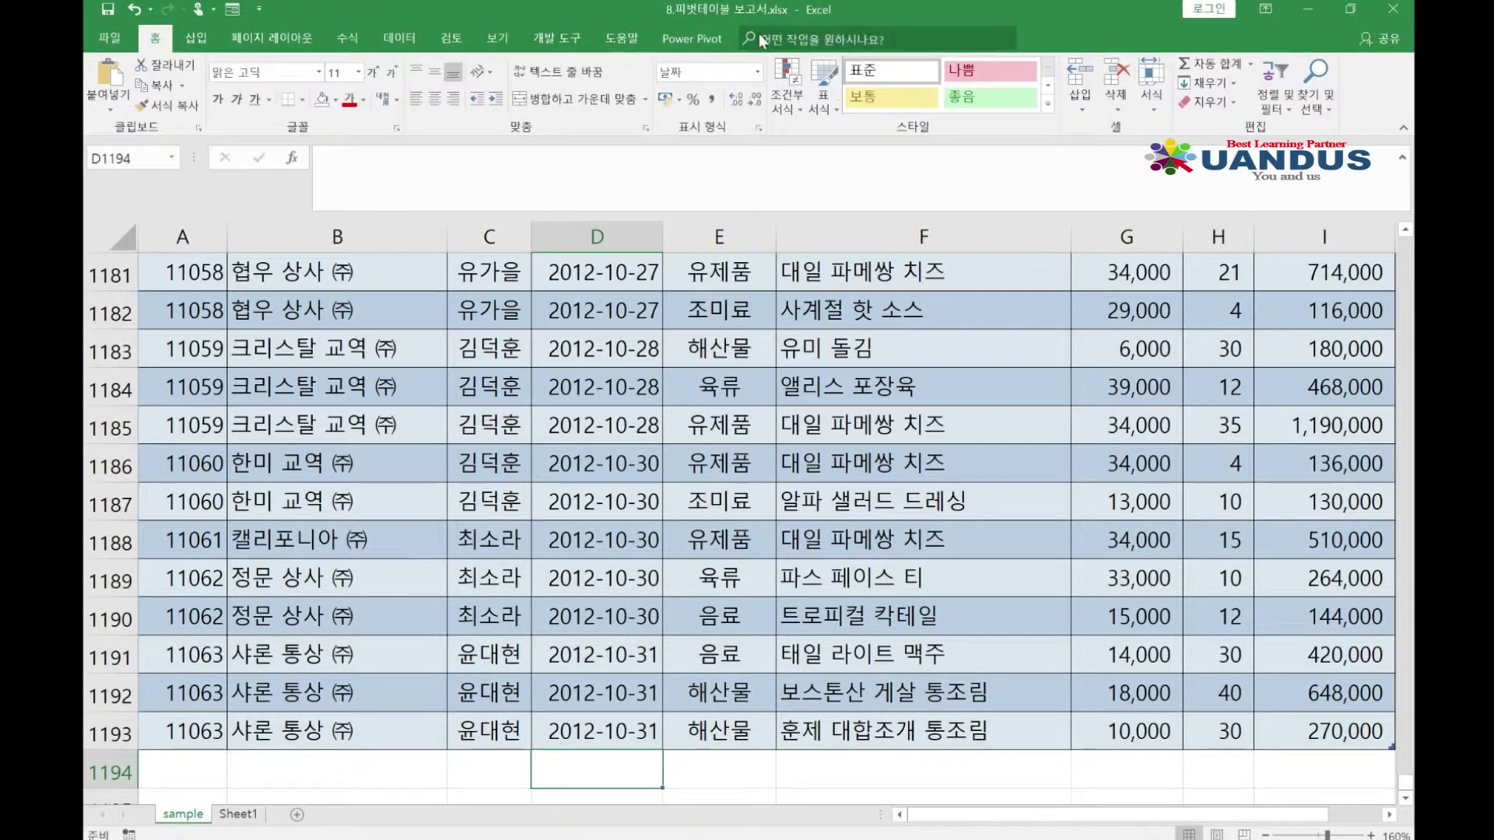
Summarize the 데이터 table with a pivot table placed on a new worksheet
{"action": "left_click", "coordinate": [724, 545]}
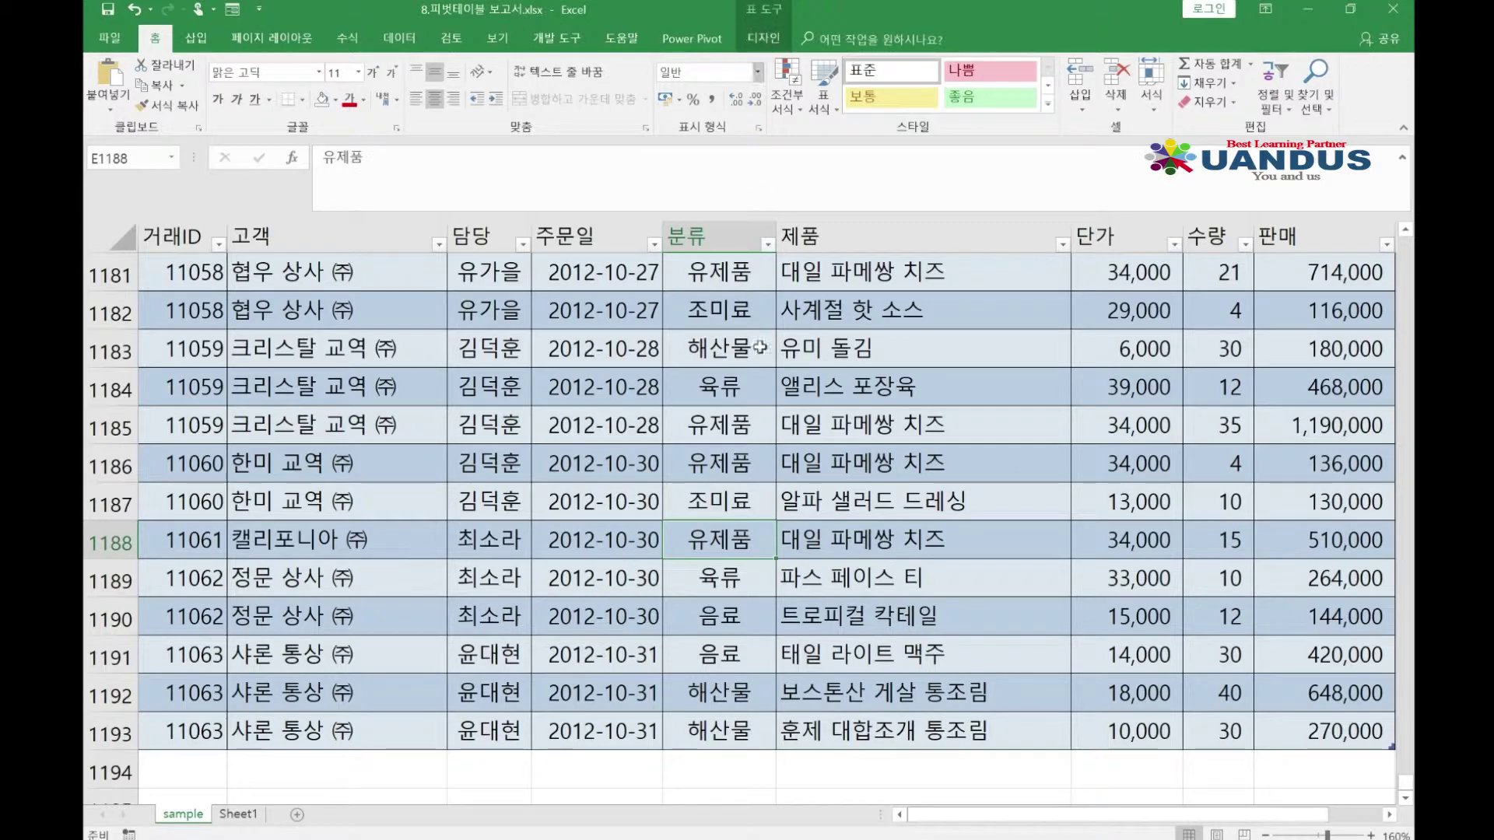
{"action": "key", "text": "Up"}
{"action": "key", "text": "Up"}
{"action": "key", "text": "Up"}
{"action": "key", "text": "Up"}
{"action": "left_click", "coordinate": [761, 44]}
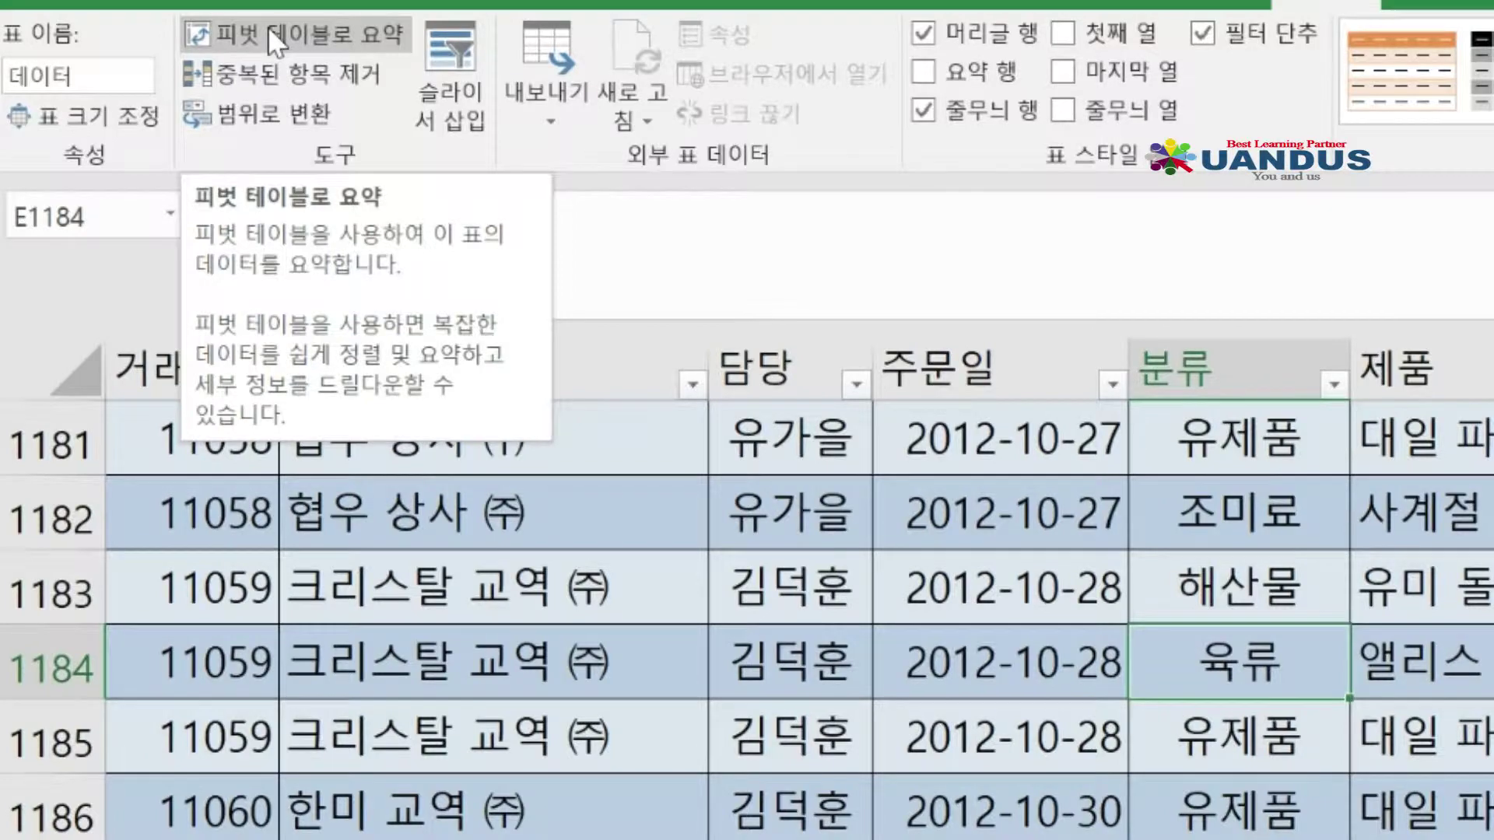
{"action": "left_click", "coordinate": [267, 26]}
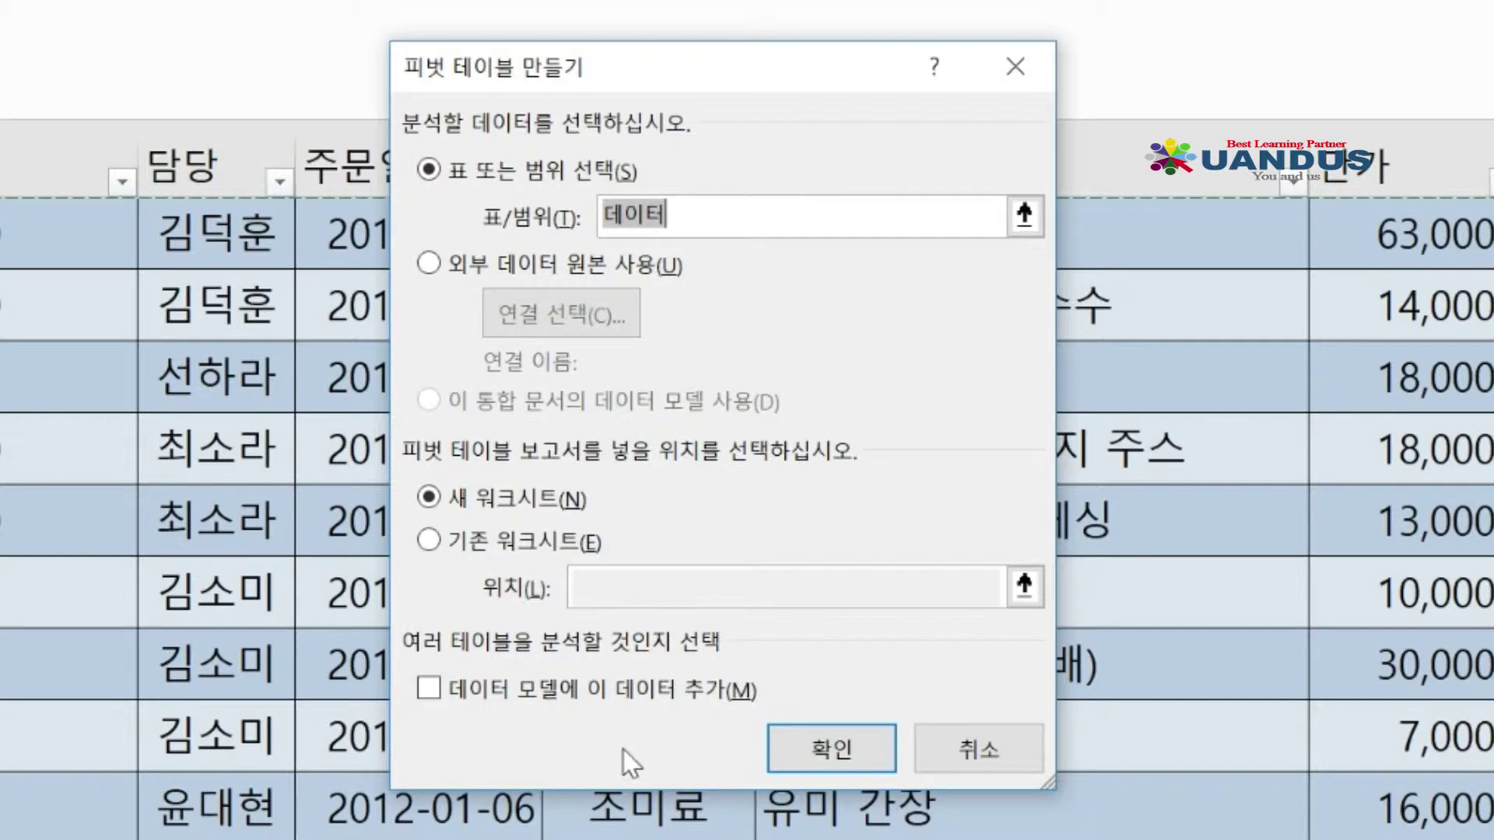
{"action": "left_click", "coordinate": [833, 759]}
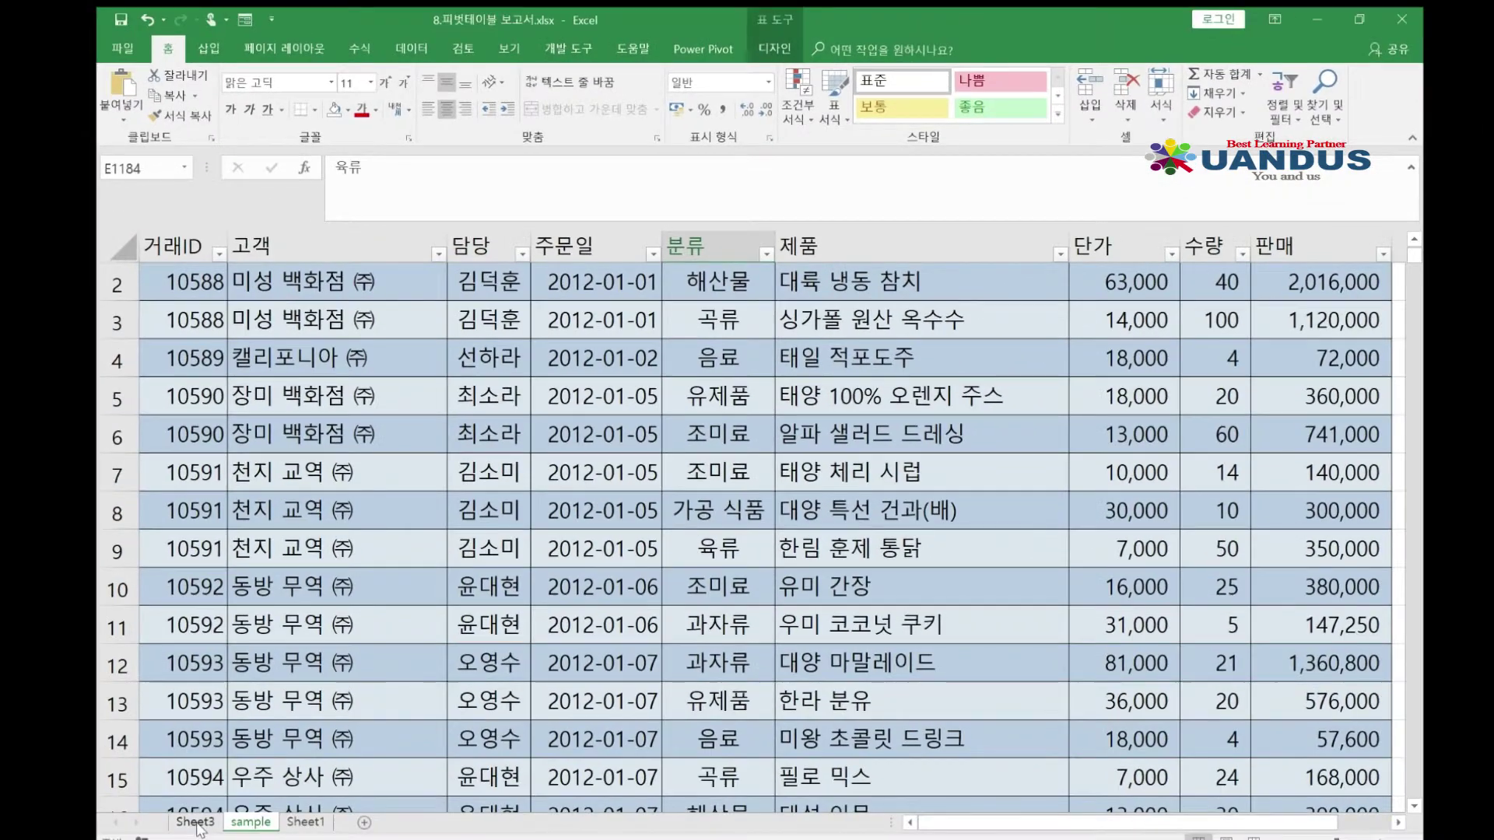
Go to the empty pivot table on Sheet3 and open its pivot table name for editing
{"action": "left_click", "coordinate": [181, 835]}
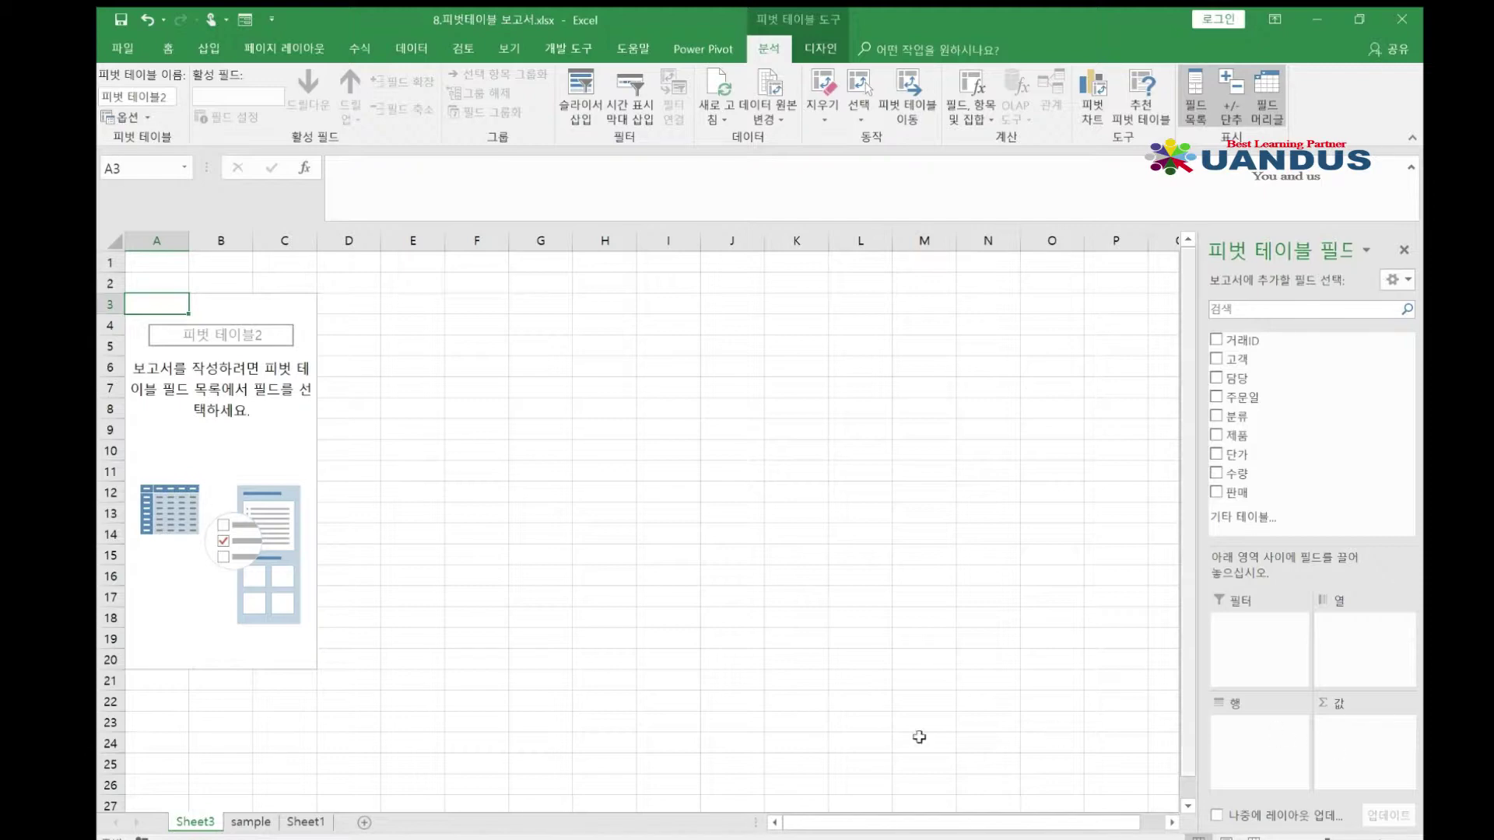
{"action": "left_click", "coordinate": [224, 405]}
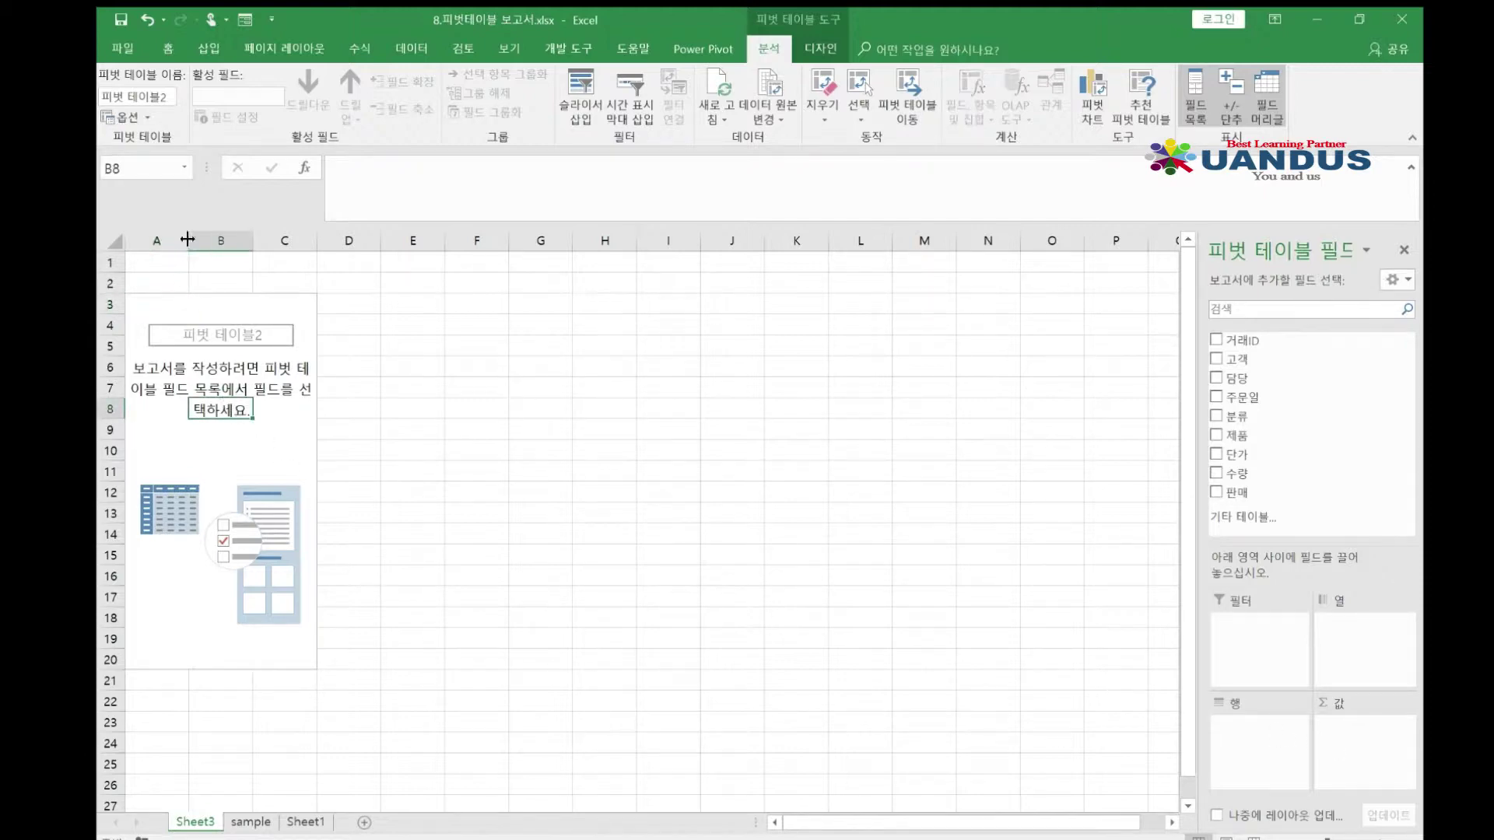
{"action": "left_click", "coordinate": [166, 96]}
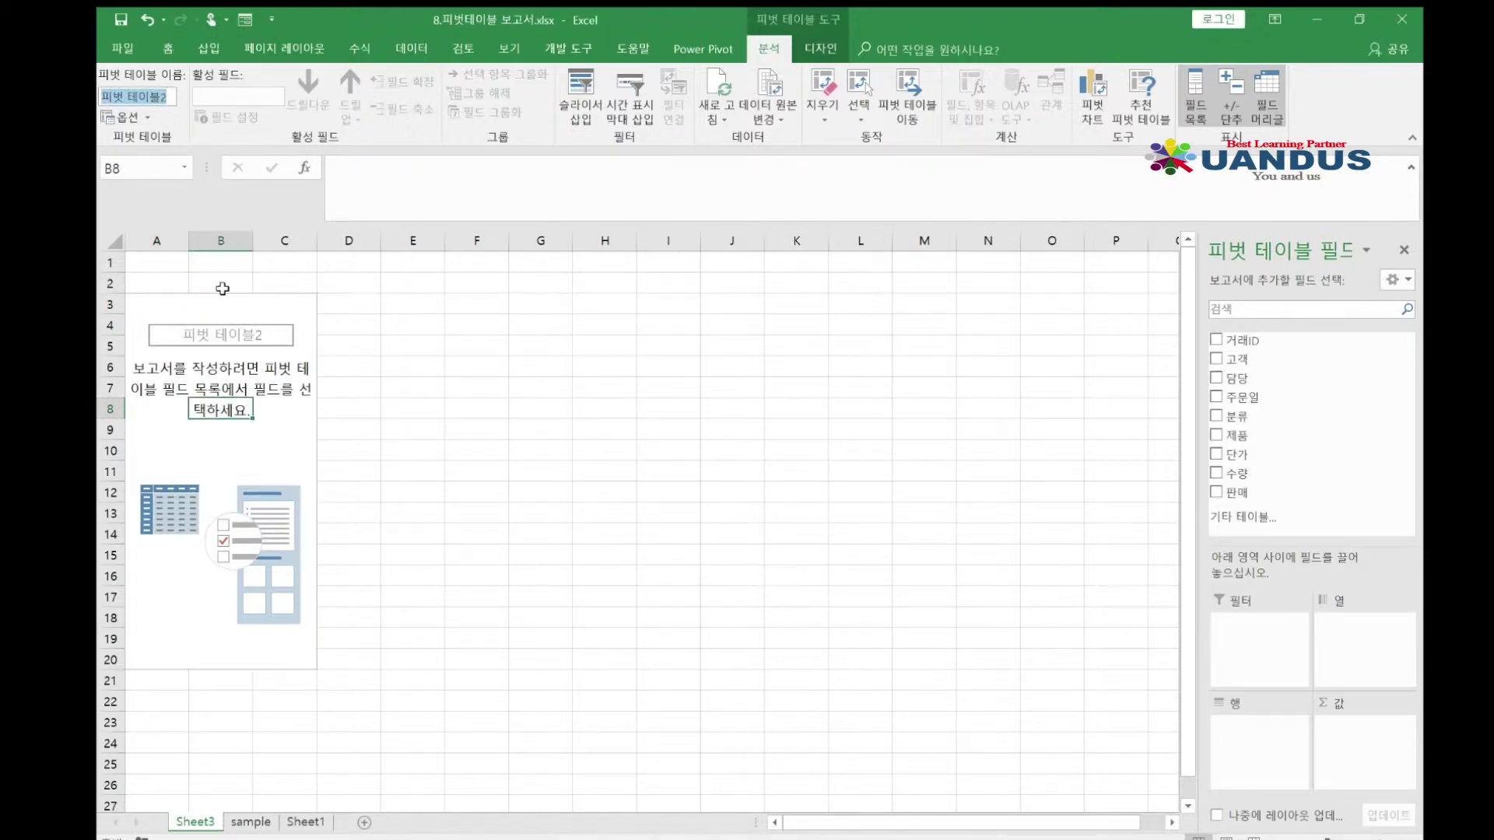
{"action": "left_click", "coordinate": [161, 97]}
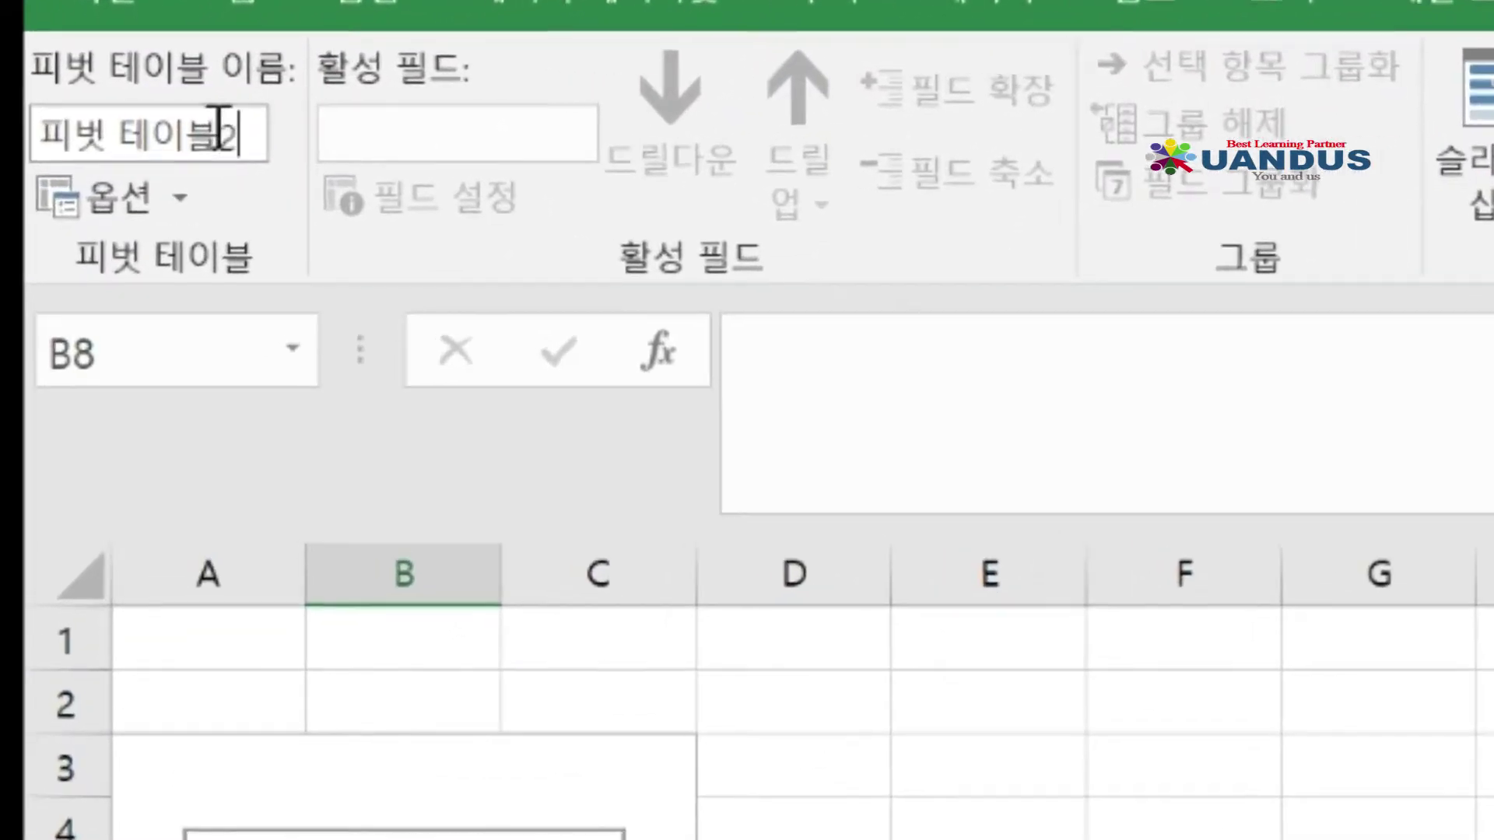
{"action": "left_click_drag", "start_coordinate": [215, 122], "coordinate": [51, 122]}
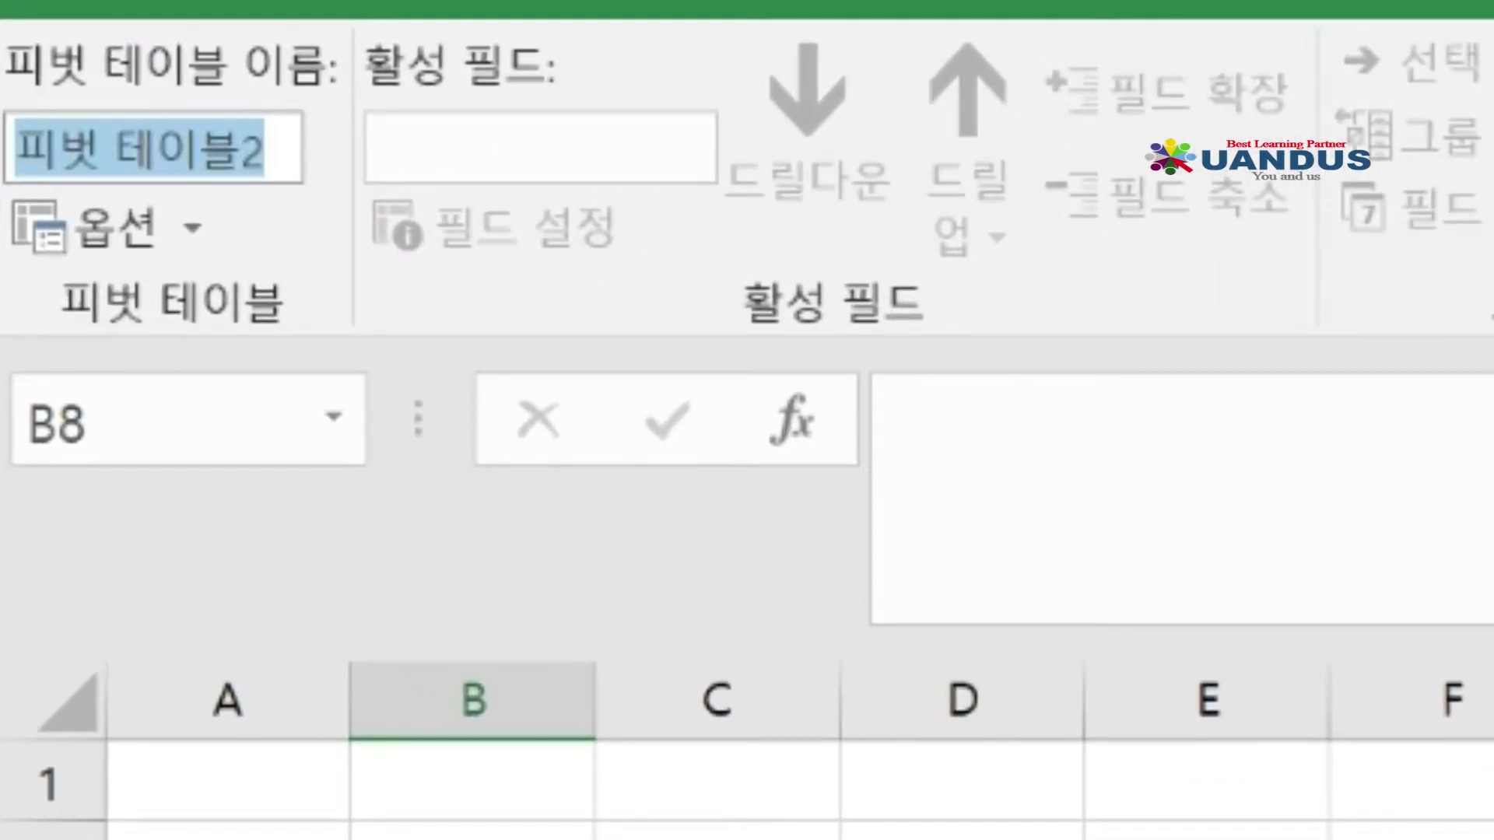
{"action": "key", "text": "Return"}
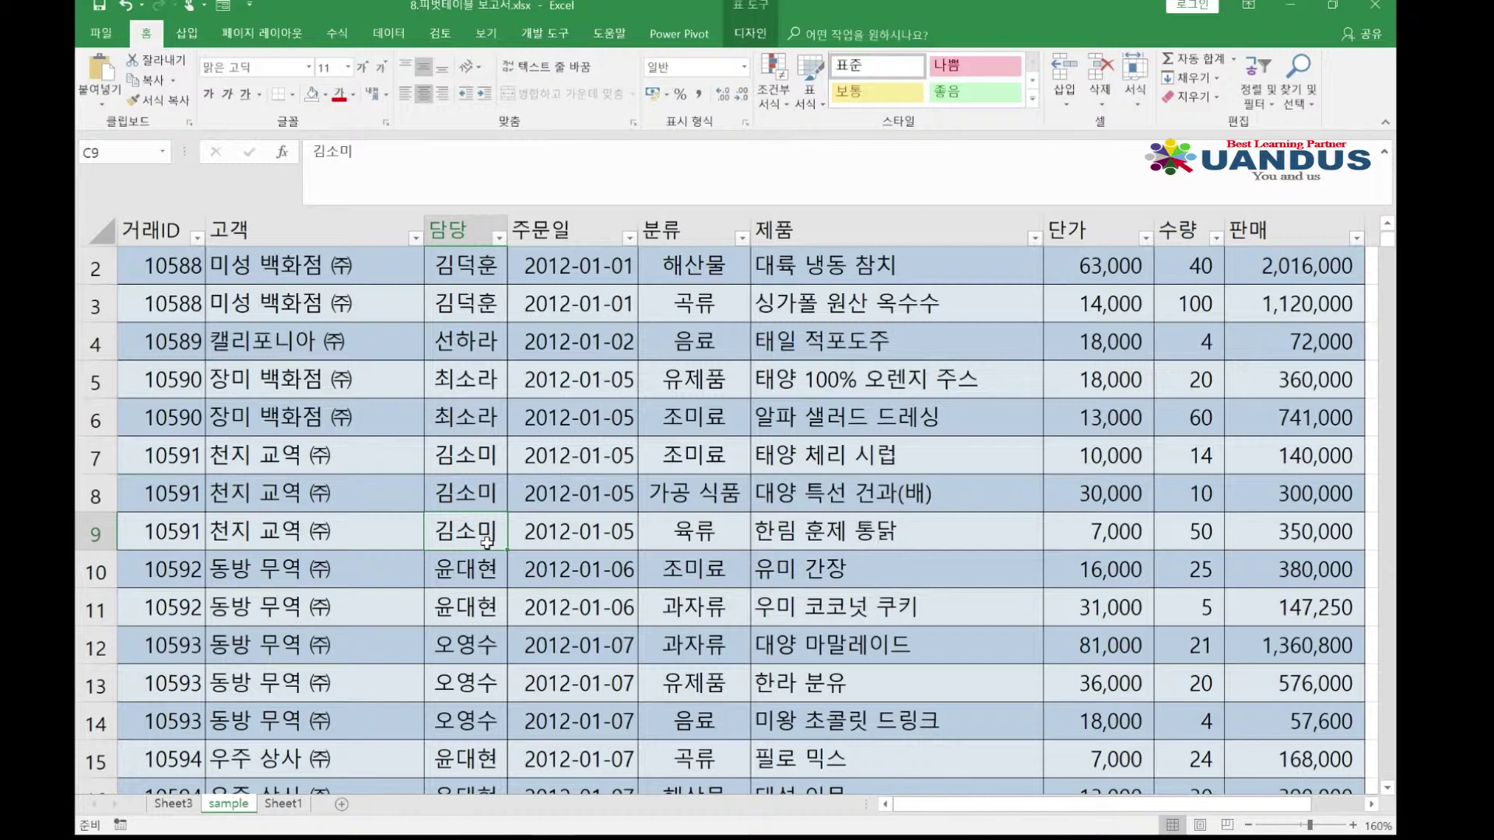
Examine the 고객, 담당 and 주문일 entries in the first rows of the sales table on the sample sheet
{"action": "scroll", "coordinate": [487, 543], "scroll_direction": "up", "scroll_amount": 1}
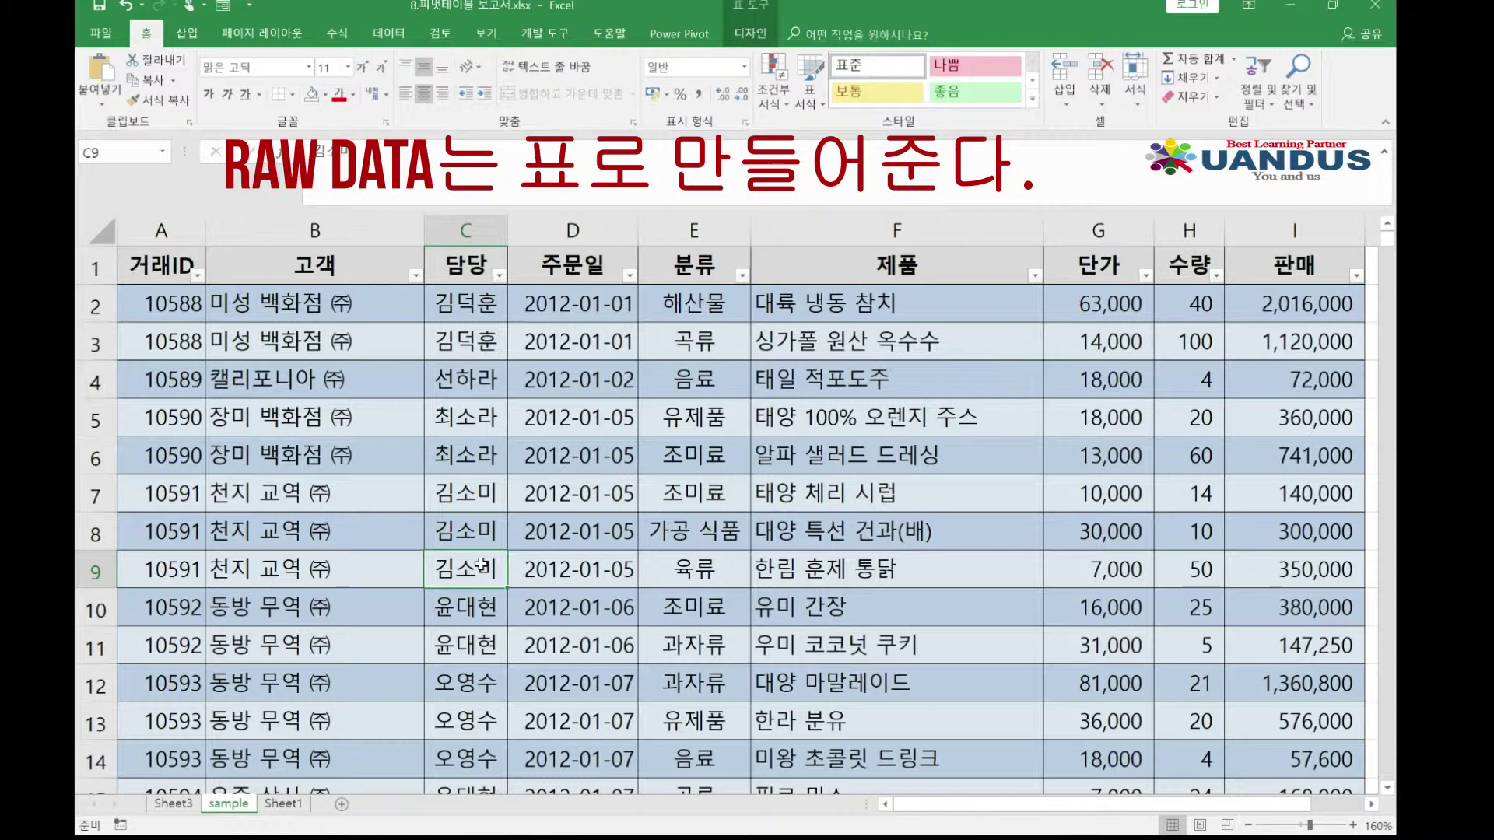
{"action": "left_click", "coordinate": [526, 530]}
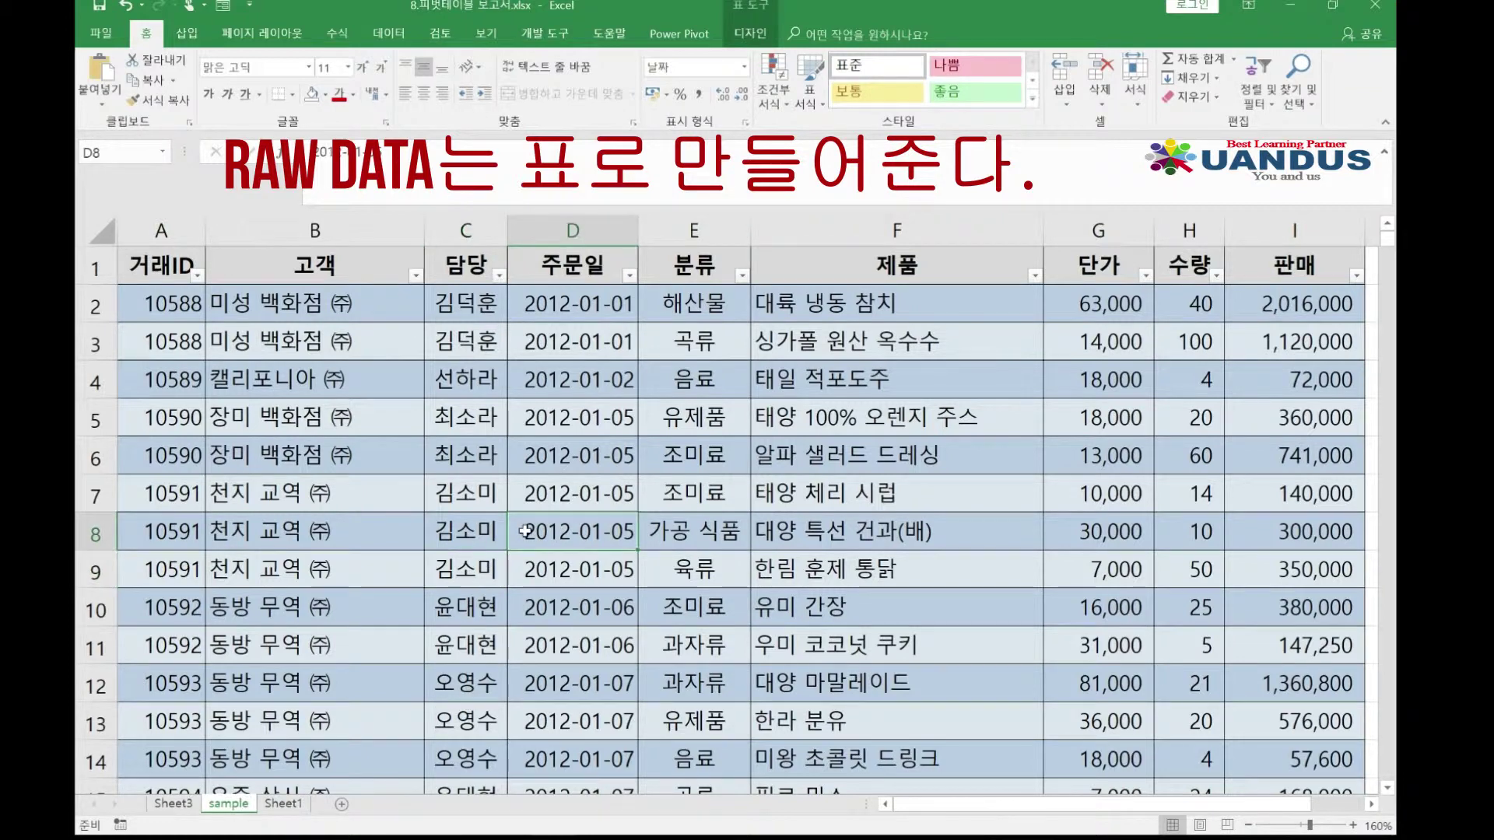
{"action": "left_click", "coordinate": [343, 303]}
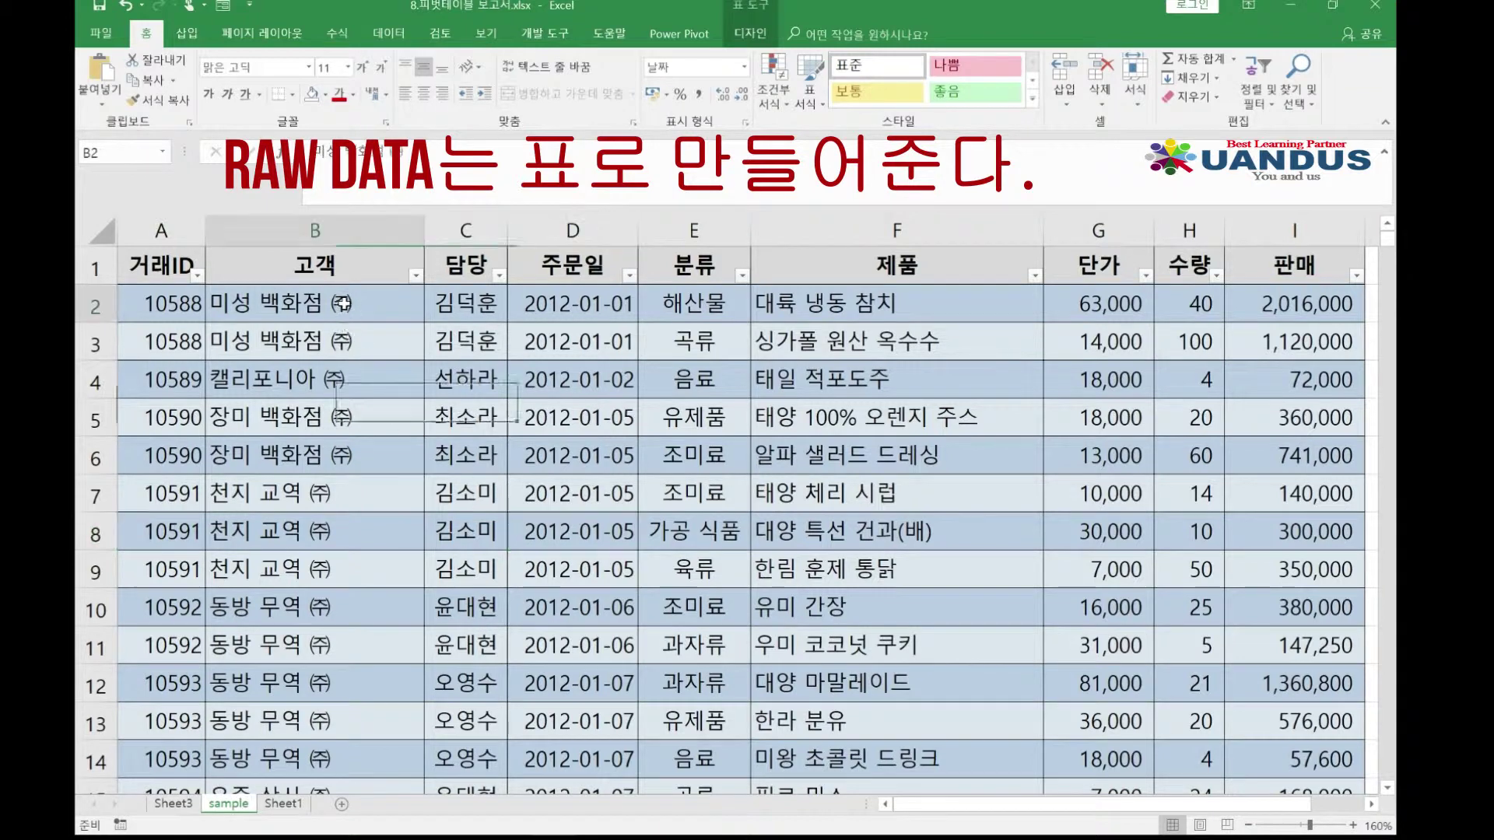
{"action": "left_click", "coordinate": [469, 302]}
{"action": "left_click", "coordinate": [472, 340]}
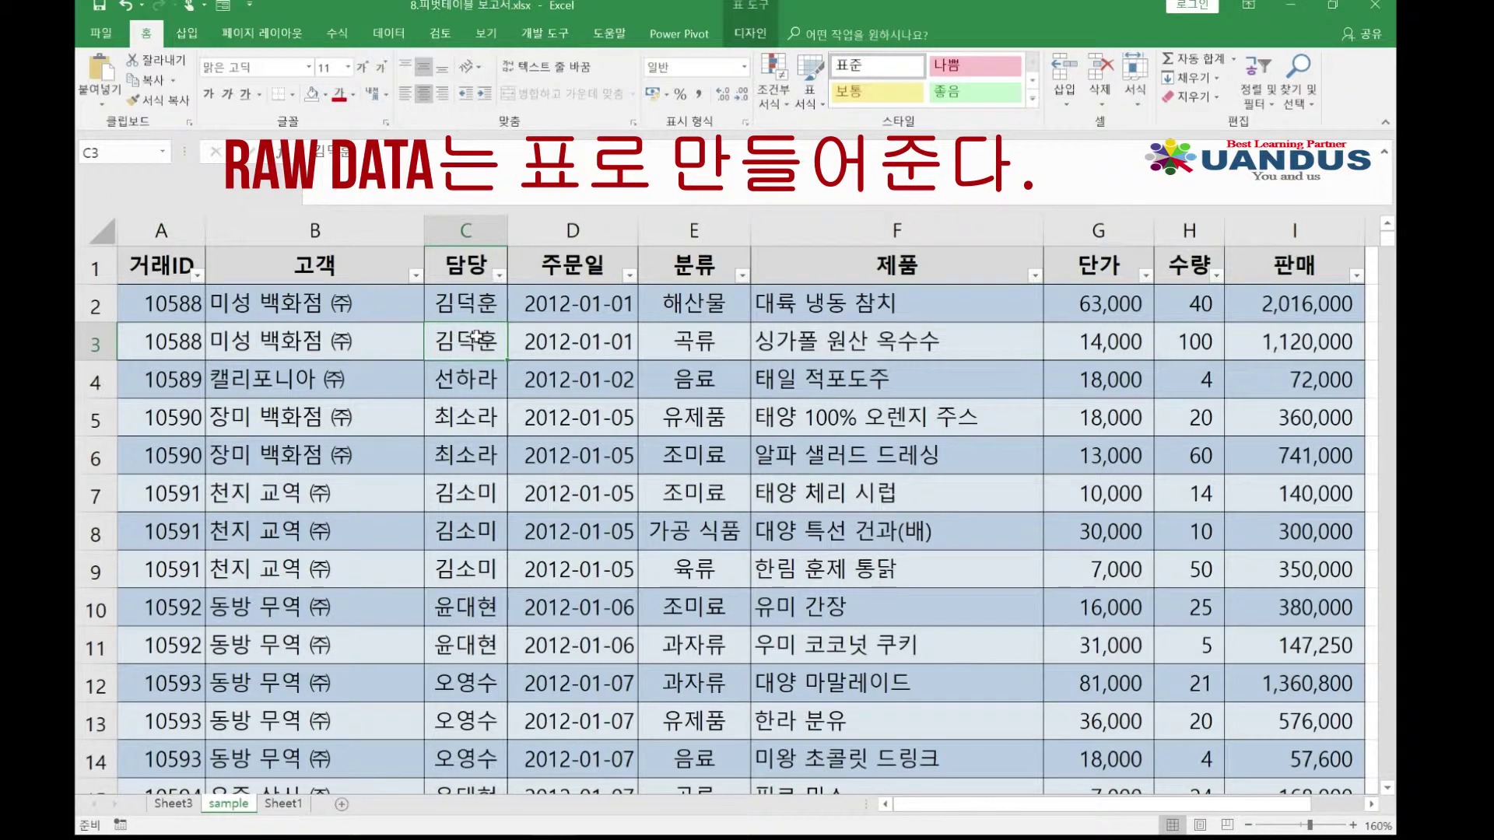
{"action": "left_click", "coordinate": [582, 318]}
{"action": "left_click", "coordinate": [581, 339]}
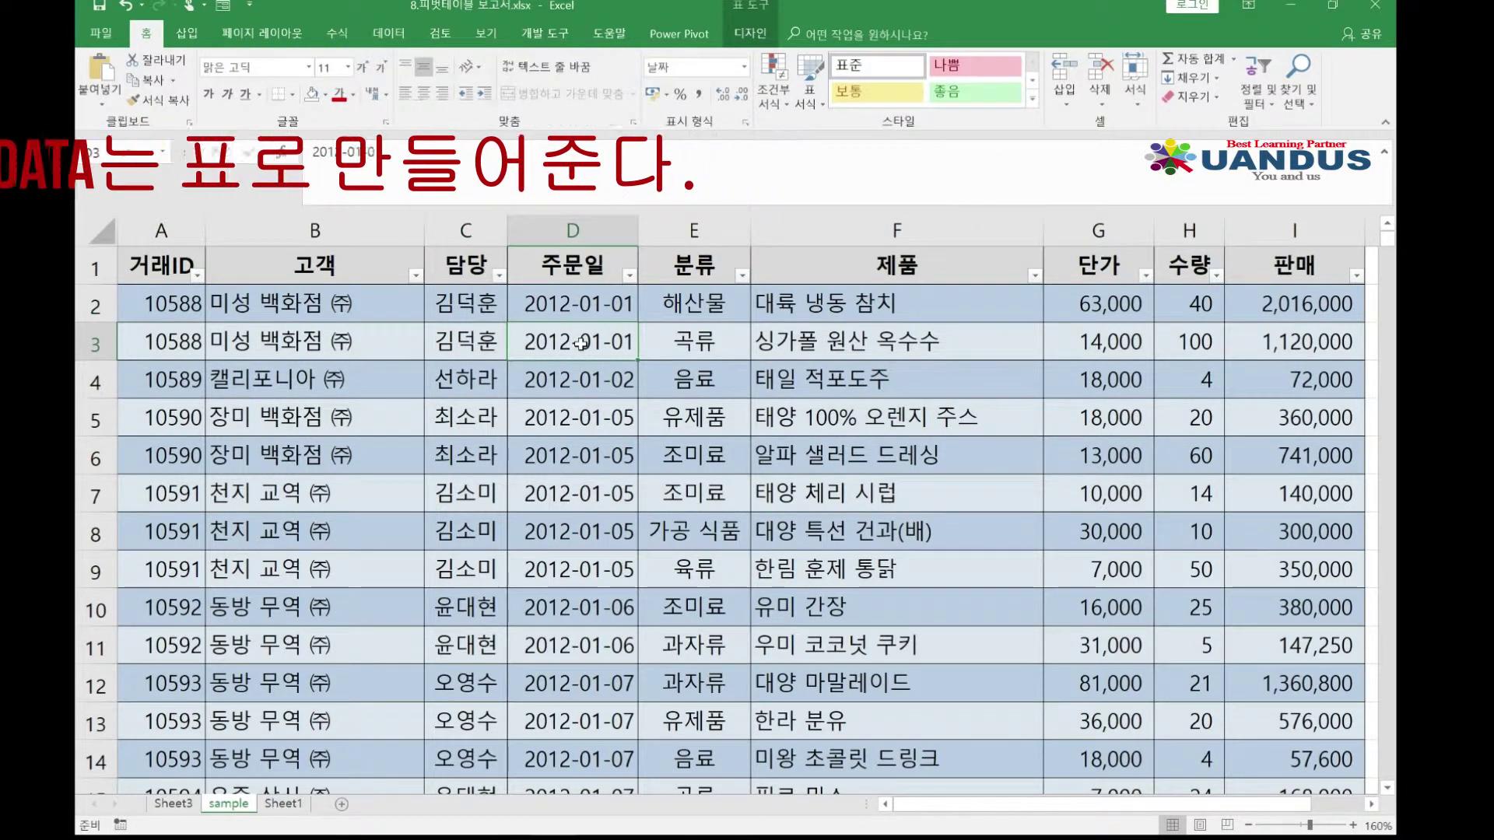
{"action": "left_click", "coordinate": [621, 386]}
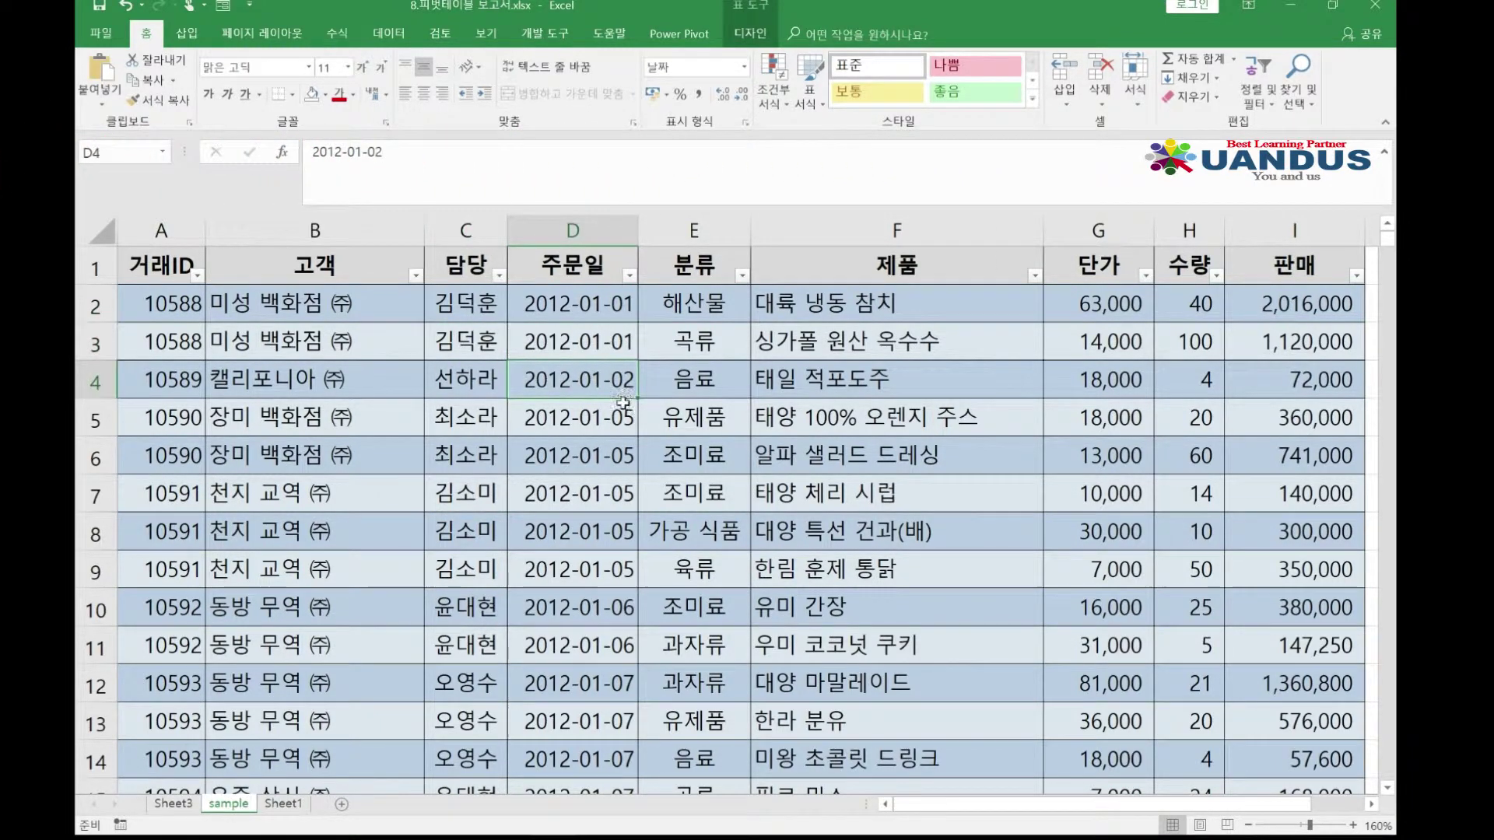